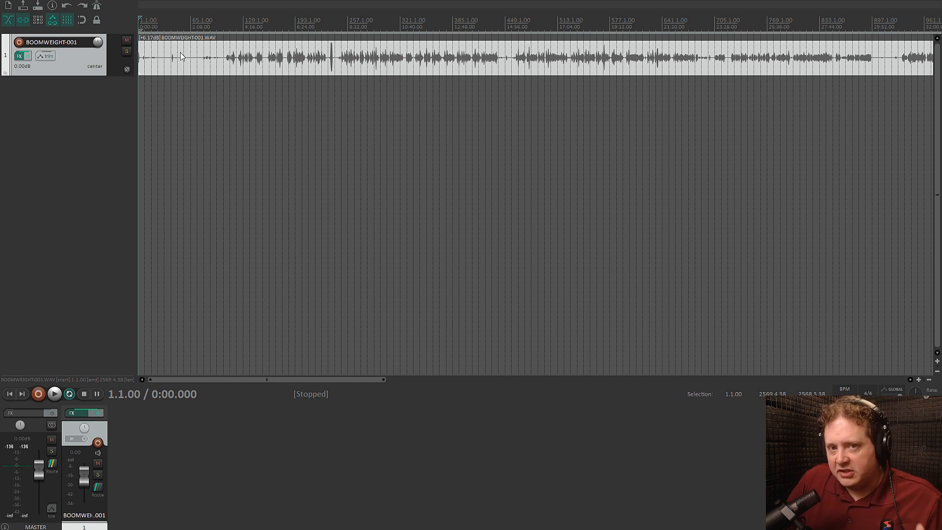
# Measure the loudness of the BOOMWEIGHT-001 recording from about 41:57 with the track's WLM Plus Mono meter
pyautogui.click(19, 57)
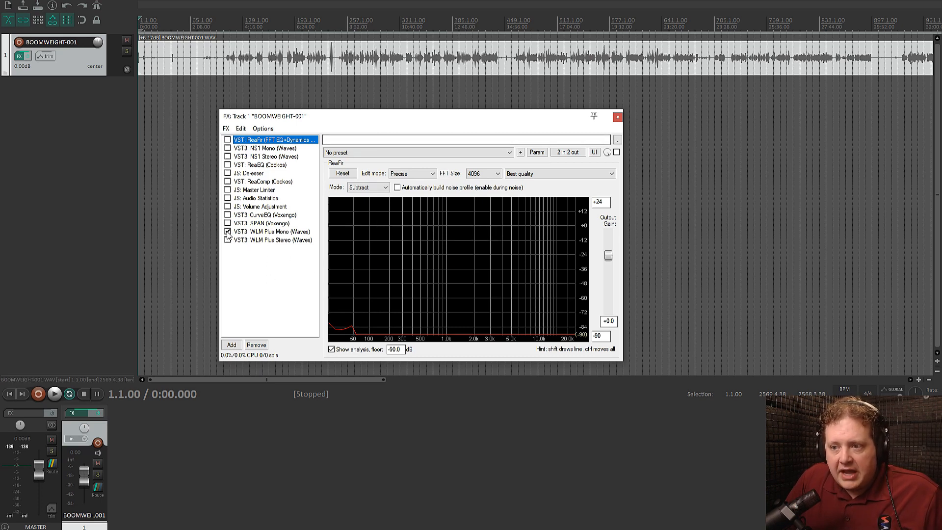
pyautogui.click(282, 235)
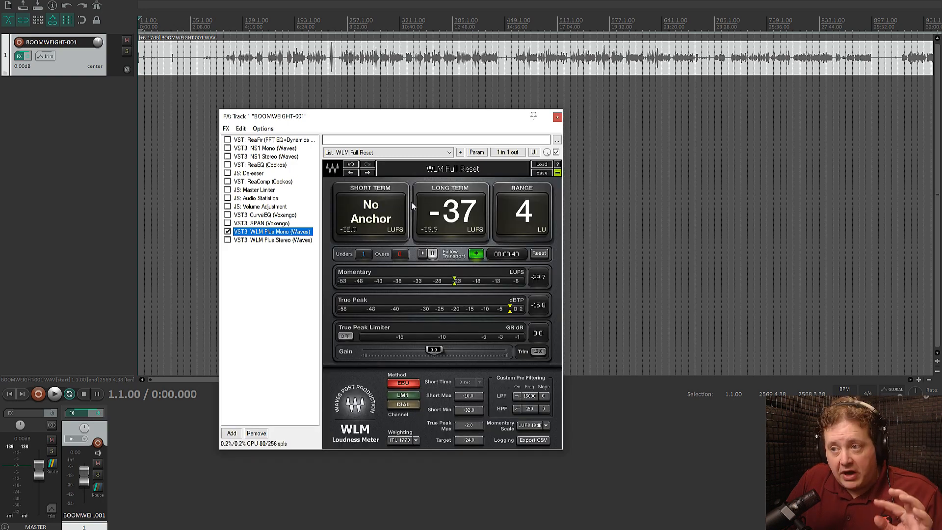
pyautogui.scroll(-5, 611, 64)
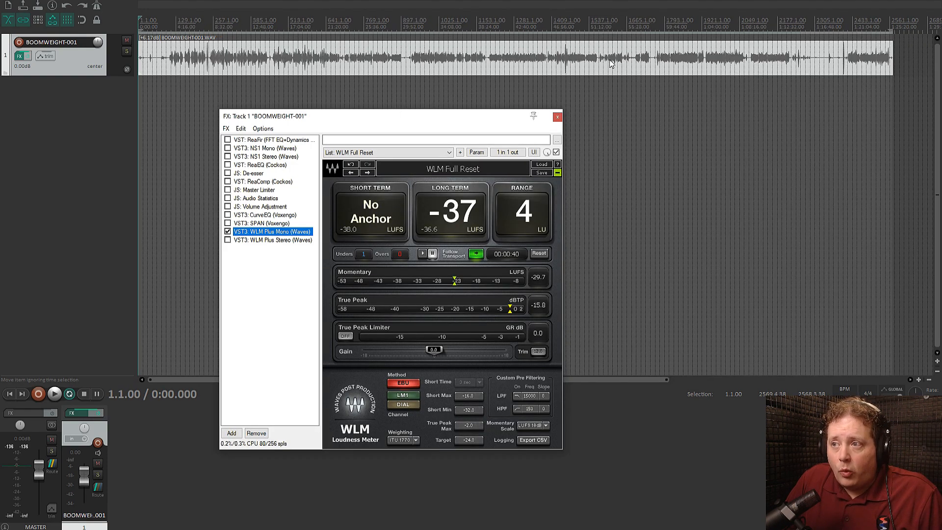
pyautogui.scroll(2, 610, 64)
pyautogui.click(658, 32)
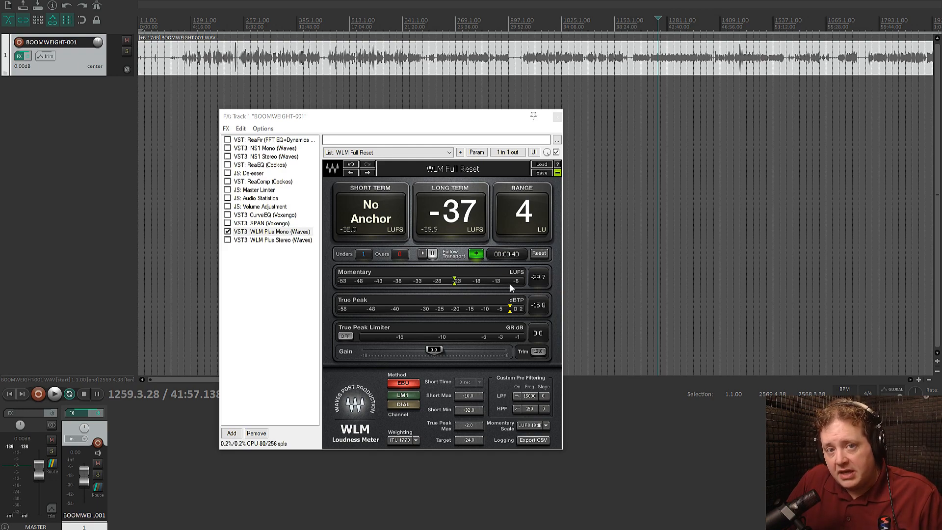
pyautogui.press('space')
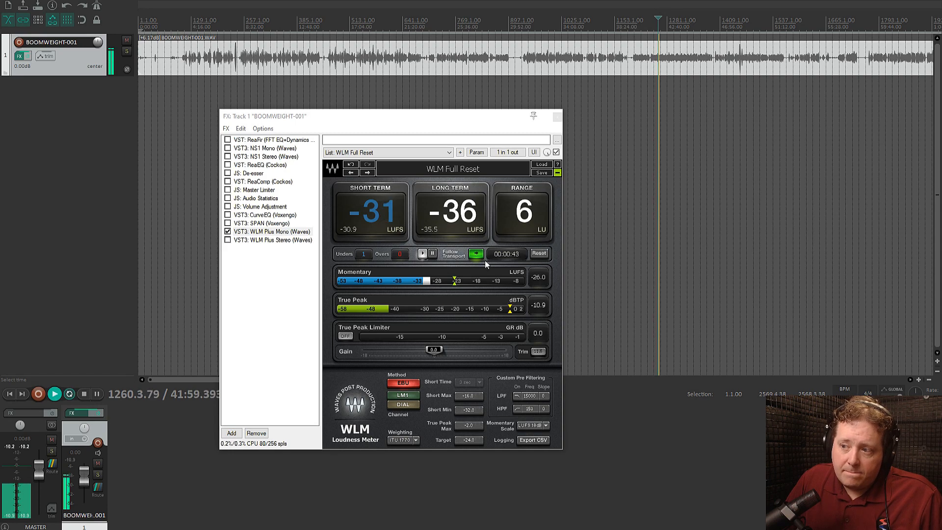
pyautogui.press('space')
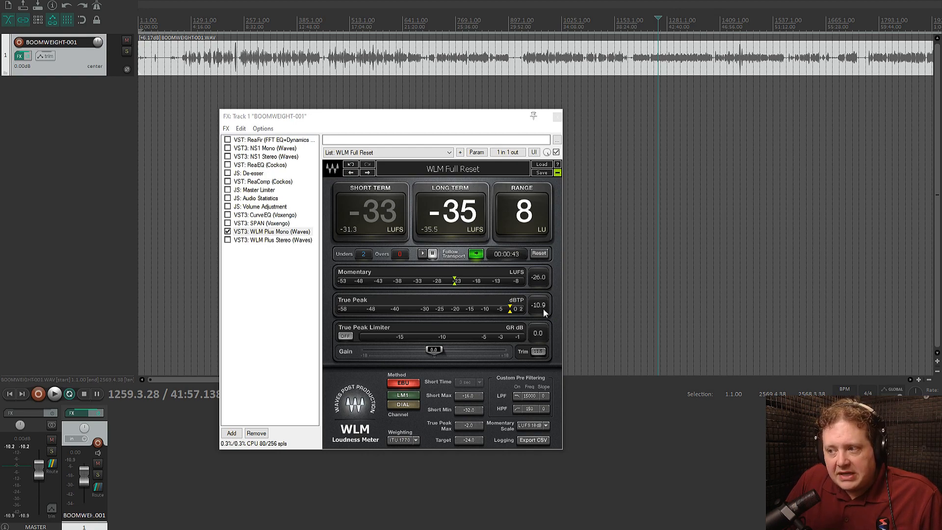
pyautogui.press('space')
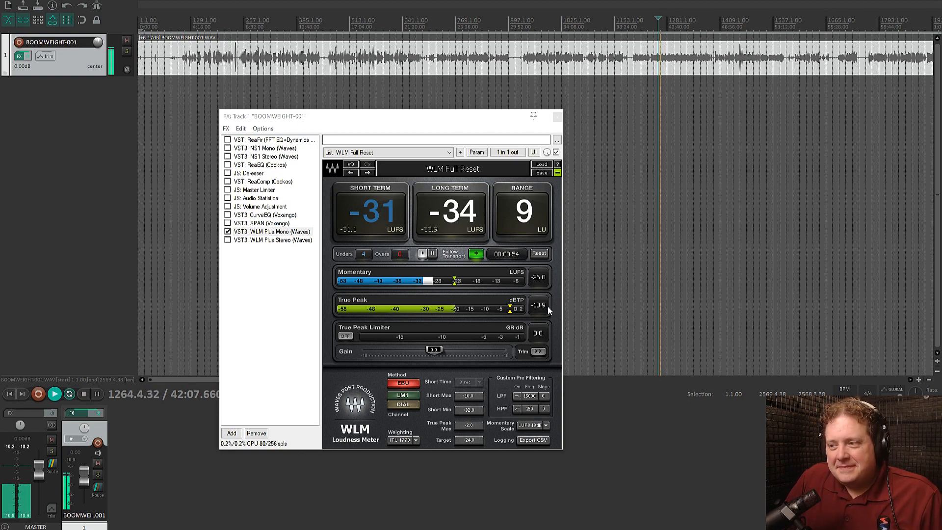
pyautogui.press('space')
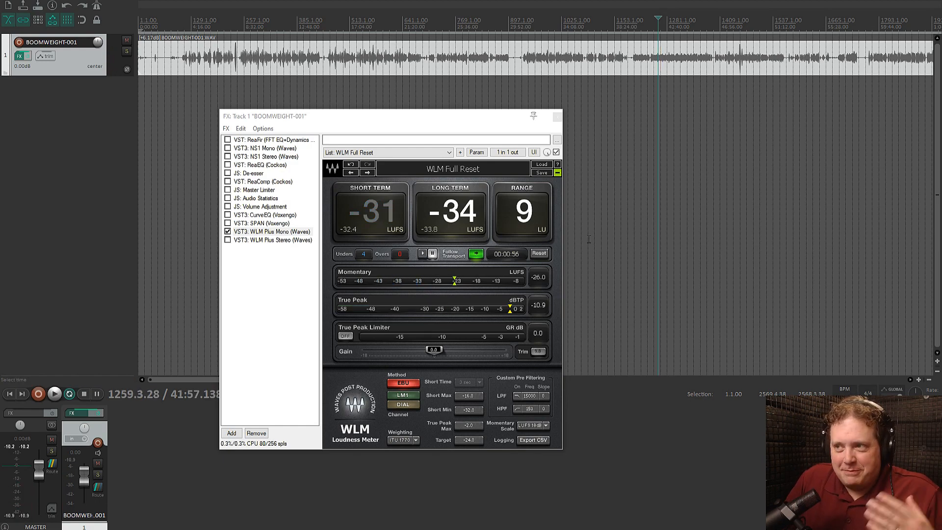
# Show the take volume envelope on the BOOMWEIGHT-001 item and make the track taller
pyautogui.rightClick(637, 51)
pyautogui.moveTo(680, 137)
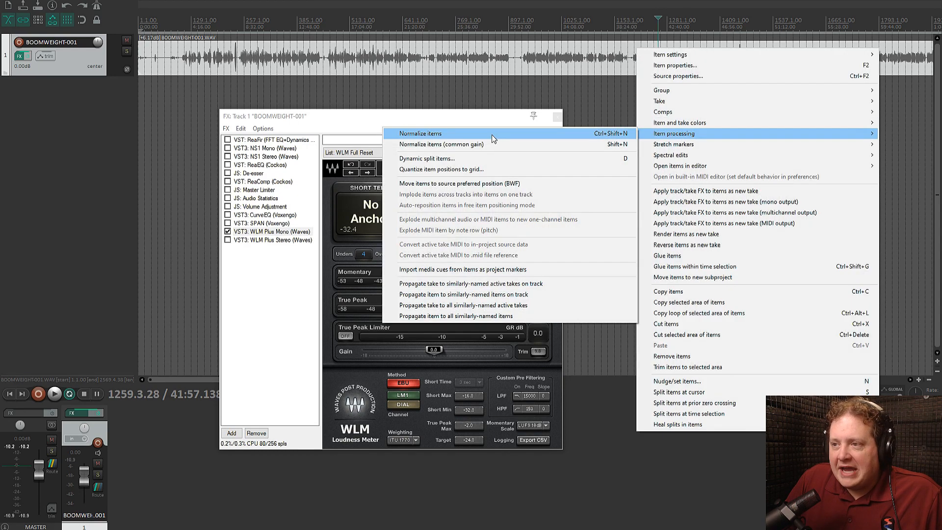
pyautogui.moveTo(706, 99)
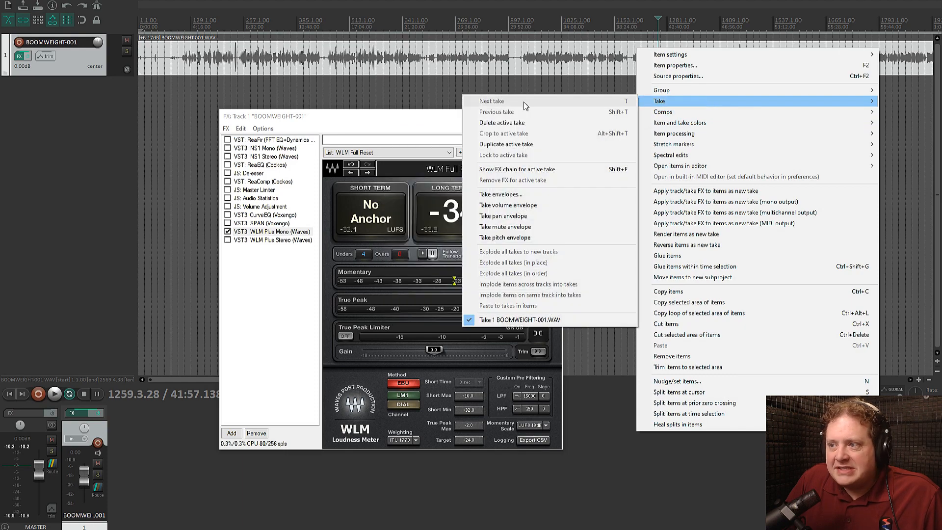
pyautogui.click(505, 205)
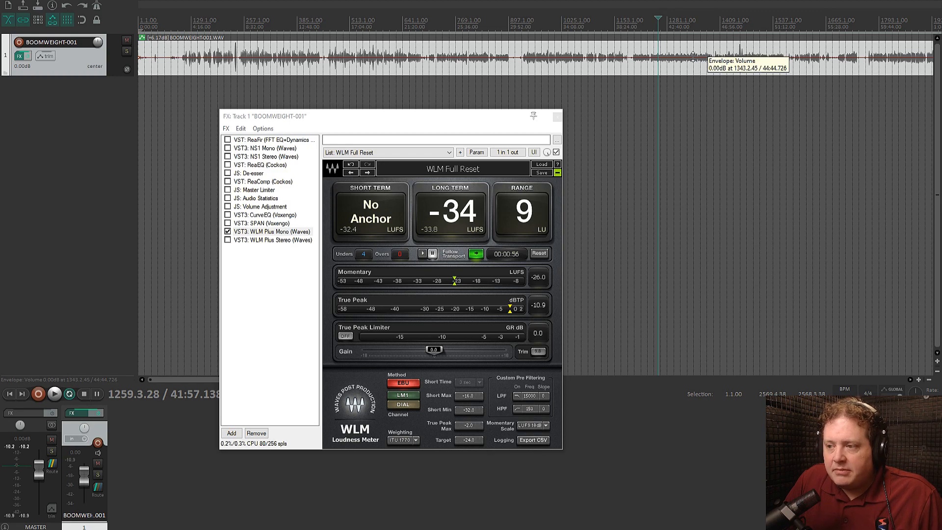
pyautogui.moveTo(96, 73); pyautogui.dragTo(96, 193)
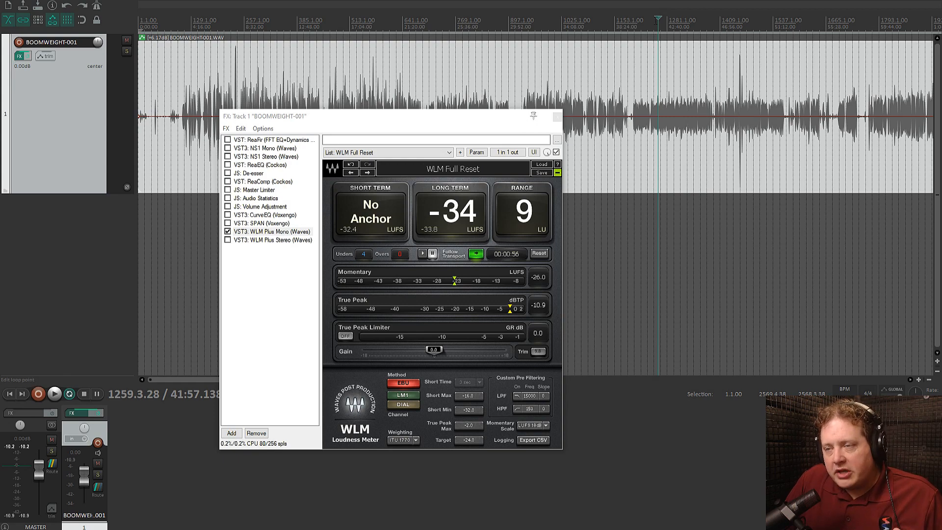
# Raise the take volume envelope to about +5.07 dB while playing the section from 1248.2.65 to 1356.2.67 and re-measuring its loudness
pyautogui.moveTo(654, 31); pyautogui.dragTo(699, 43)
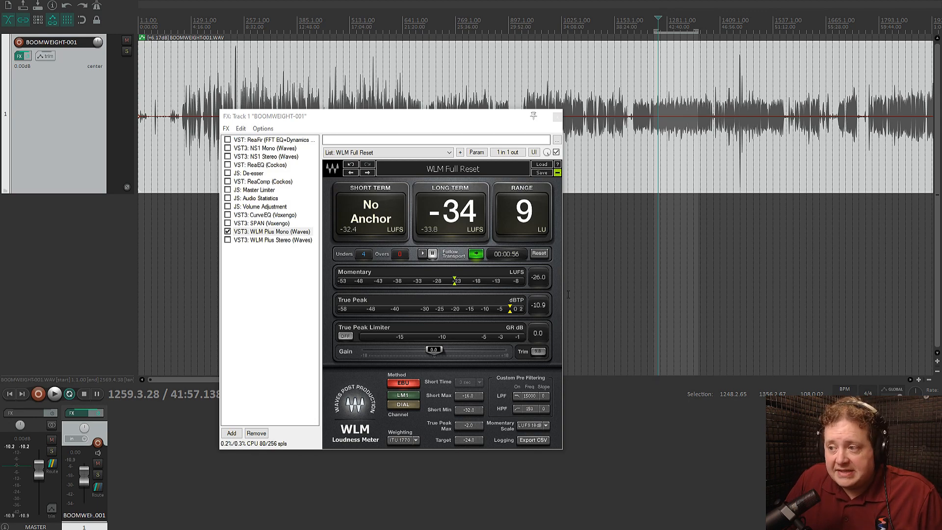
pyautogui.press('space')
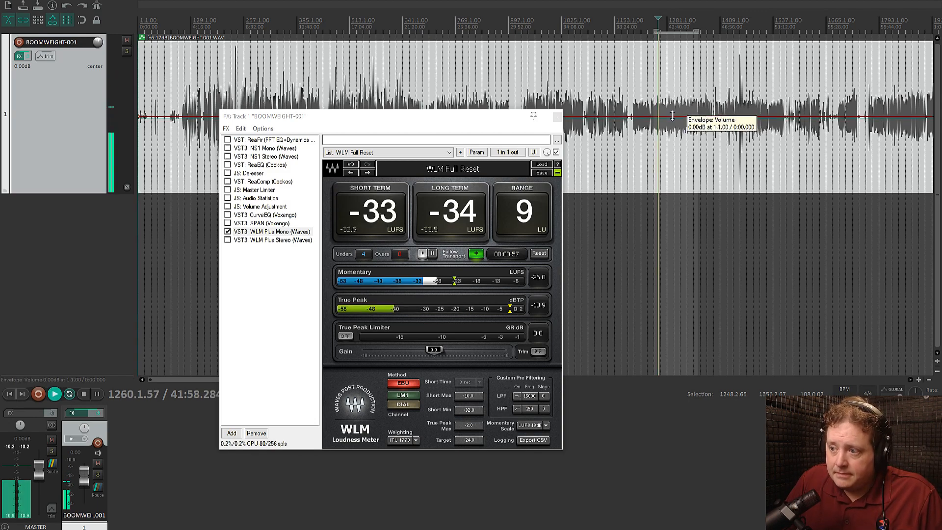
pyautogui.moveTo(672, 116); pyautogui.dragTo(672, 114)
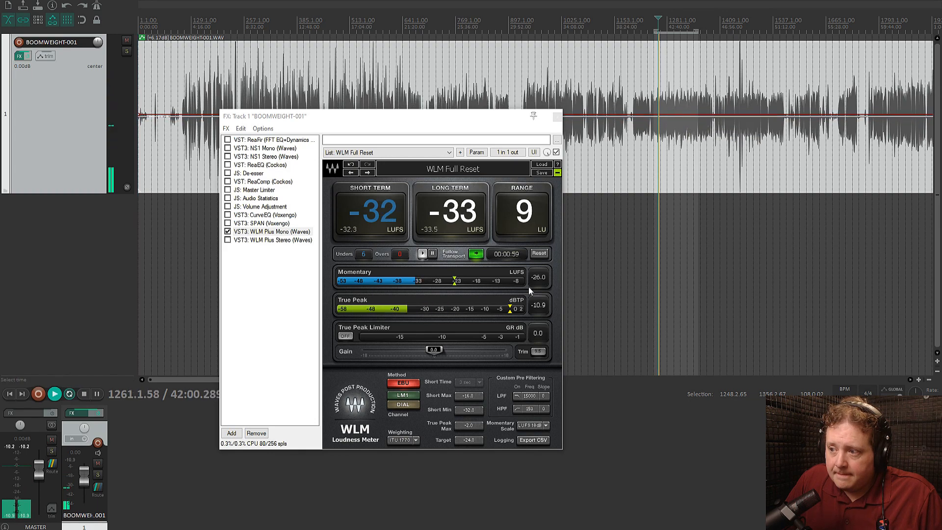
pyautogui.click(538, 253)
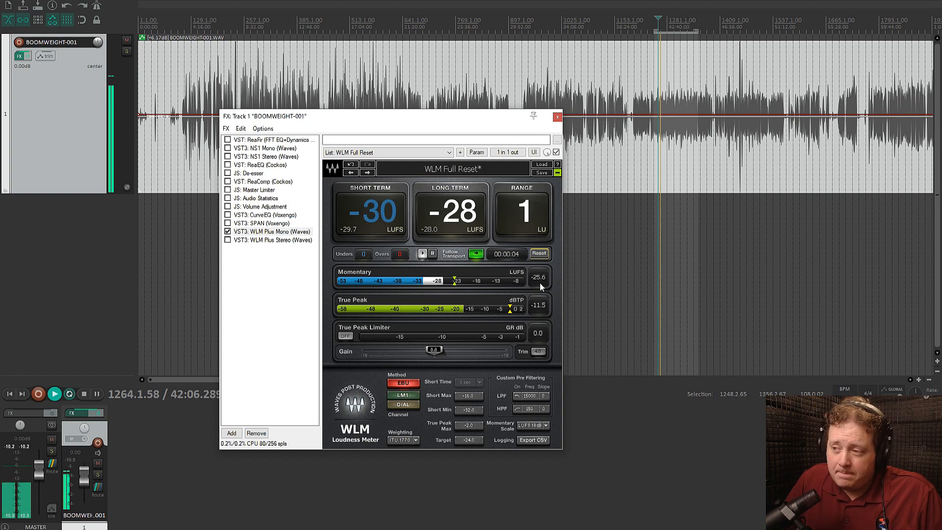
pyautogui.moveTo(679, 114); pyautogui.dragTo(679, 115)
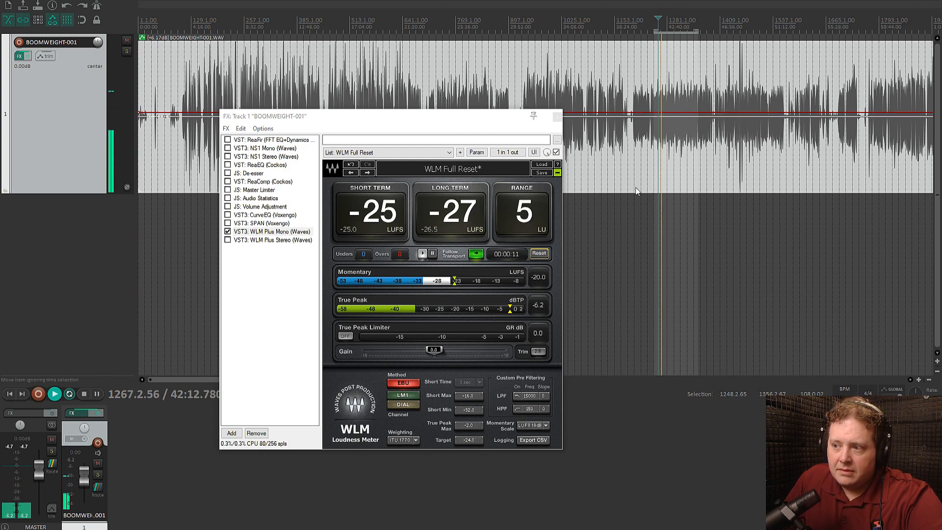
pyautogui.click(539, 254)
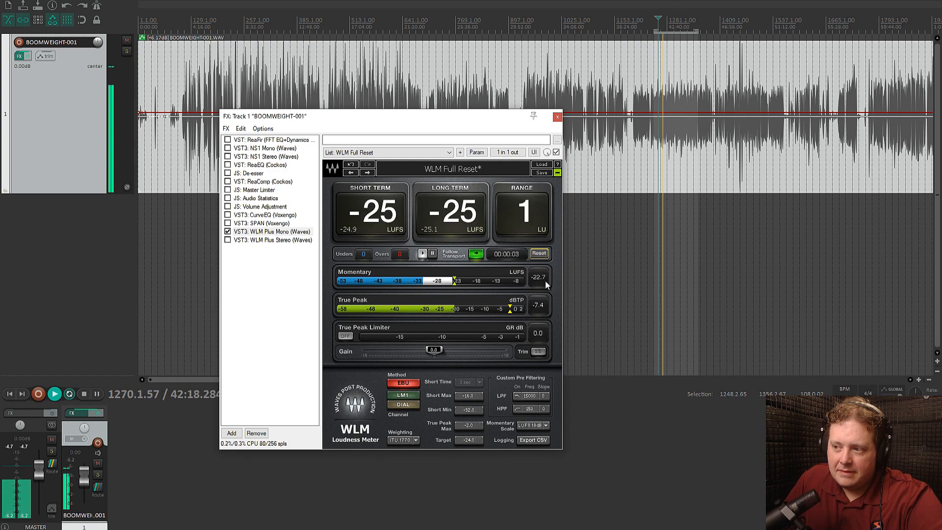
pyautogui.press('space')
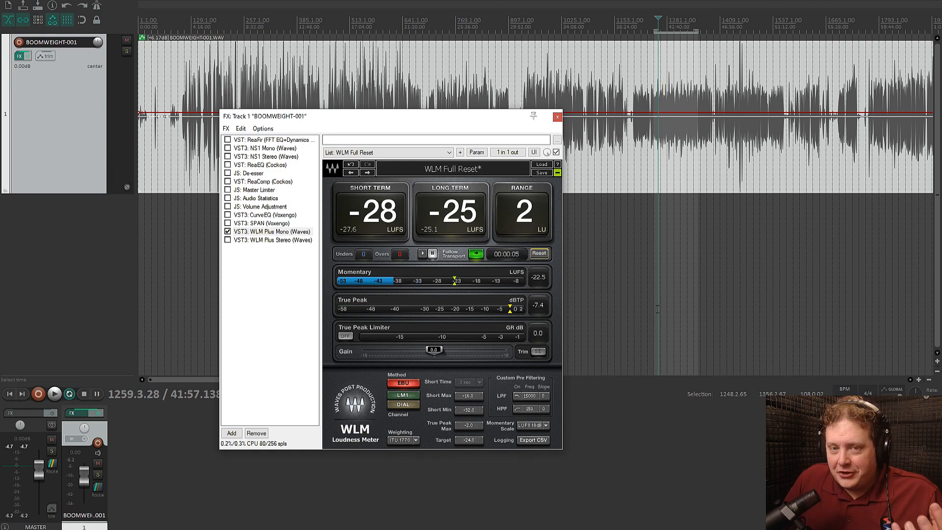
# Close the track's FX window and normalize the BOOMWEIGHT-001 item
pyautogui.scroll(-2, 673, 126)
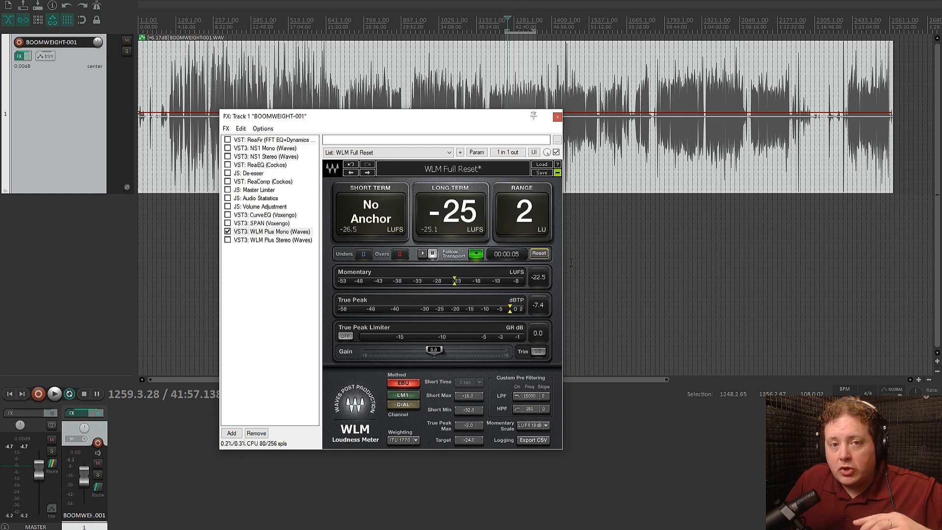
pyautogui.click(558, 117)
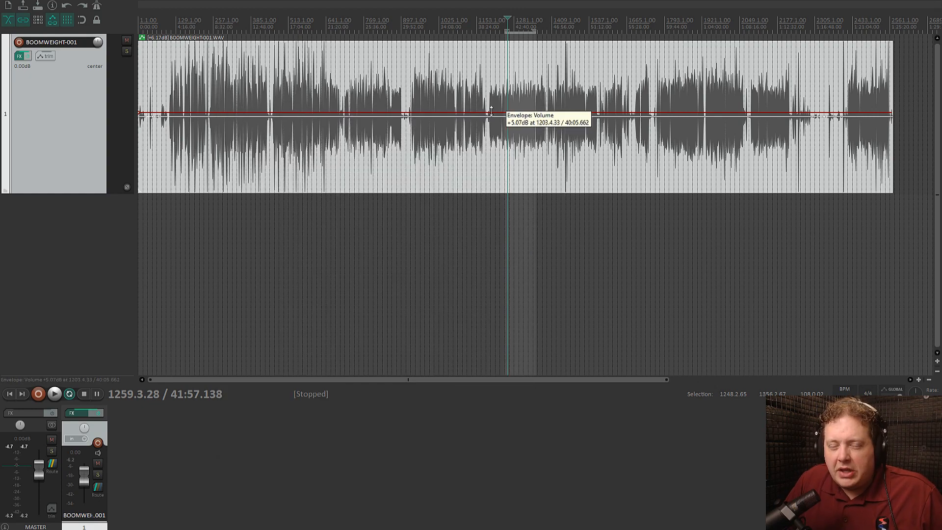
pyautogui.rightClick(257, 95)
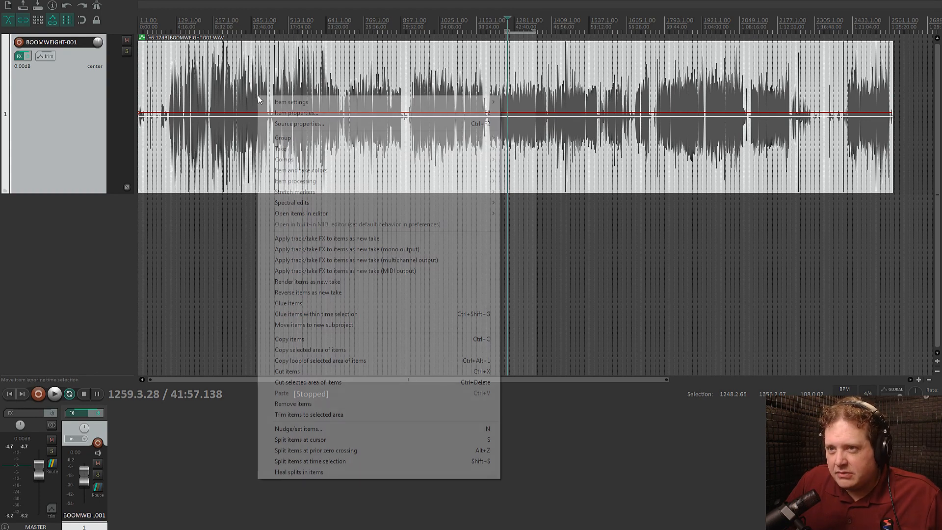
pyautogui.moveTo(325, 184)
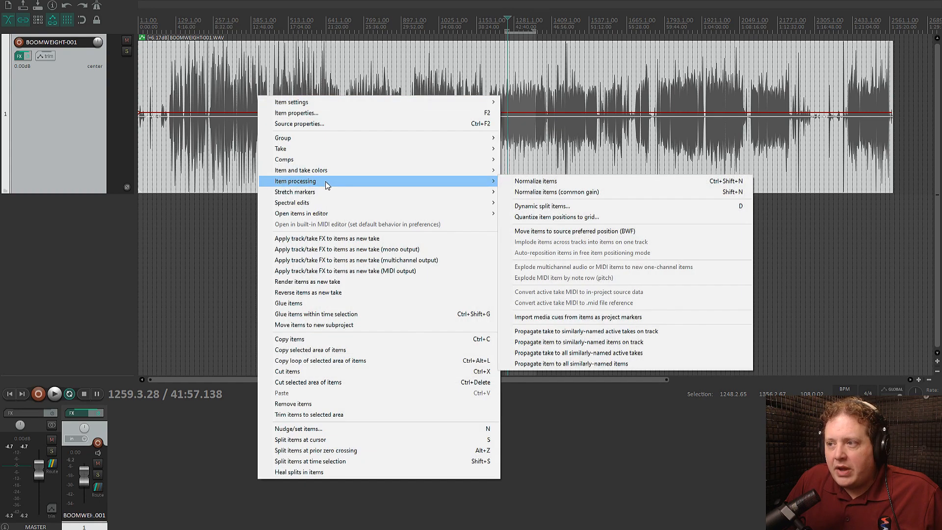
pyautogui.click(510, 182)
# Reset the BOOMWEIGHT-001 item's take volume to 0.00 dB in its item properties
pyautogui.click(307, 140)
pyautogui.doubleClick(306, 140)
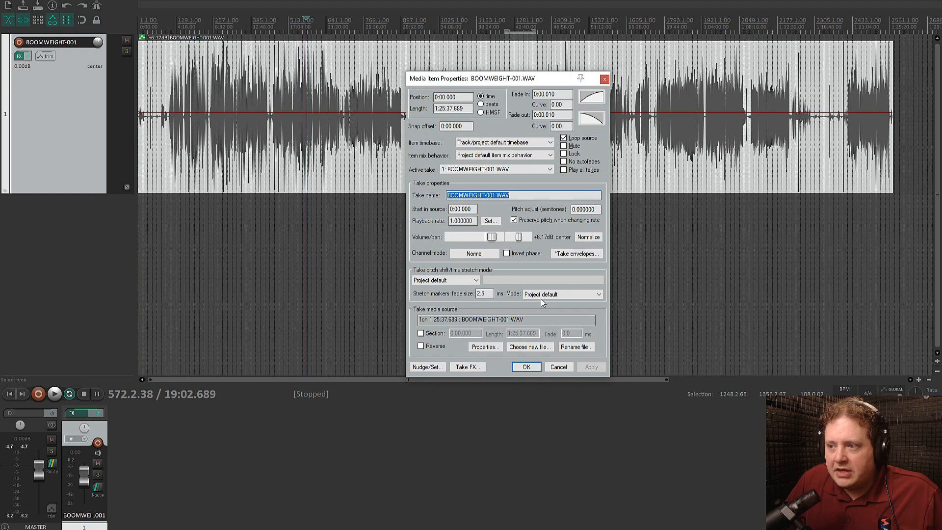
pyautogui.click(519, 238)
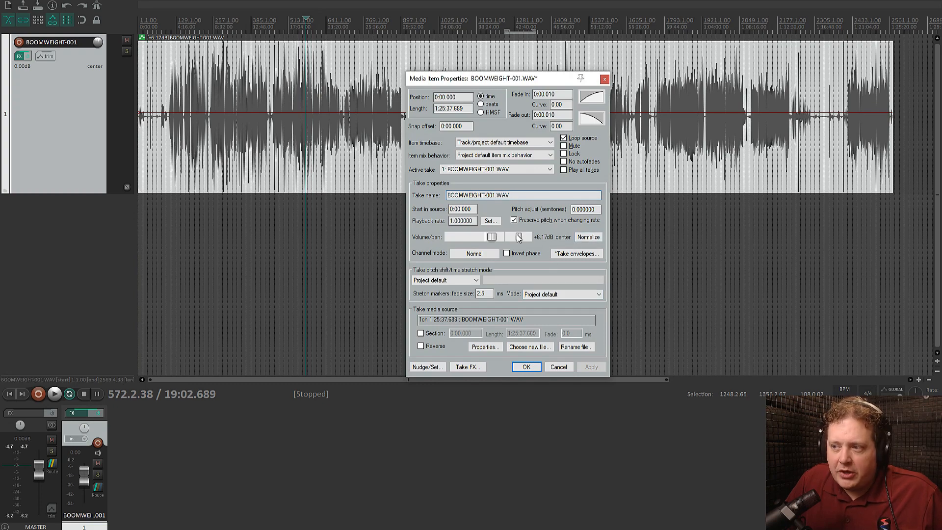
pyautogui.doubleClick(493, 238)
pyautogui.click(494, 239)
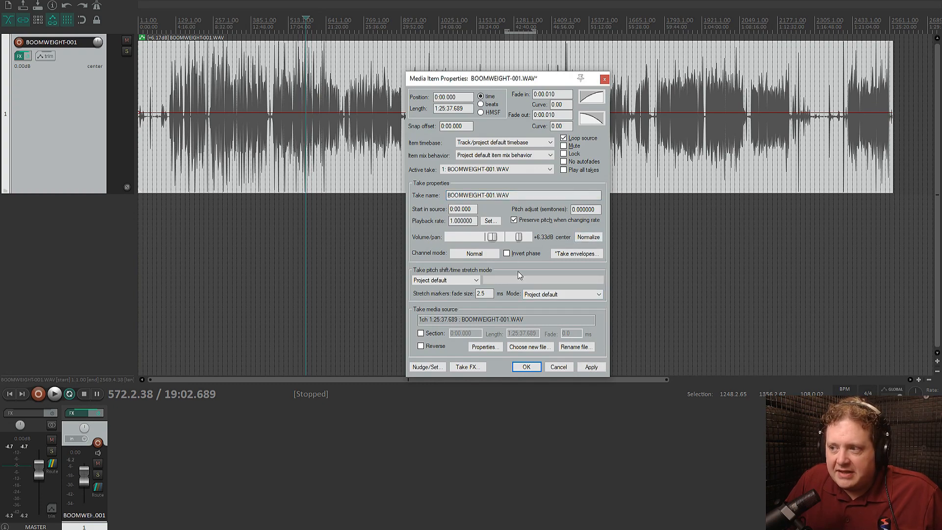
pyautogui.click(591, 367)
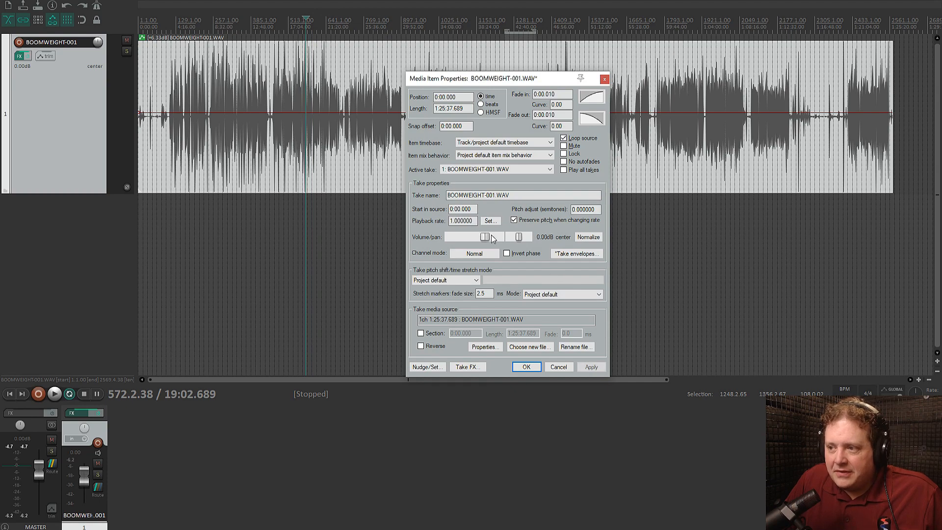
pyautogui.click(526, 367)
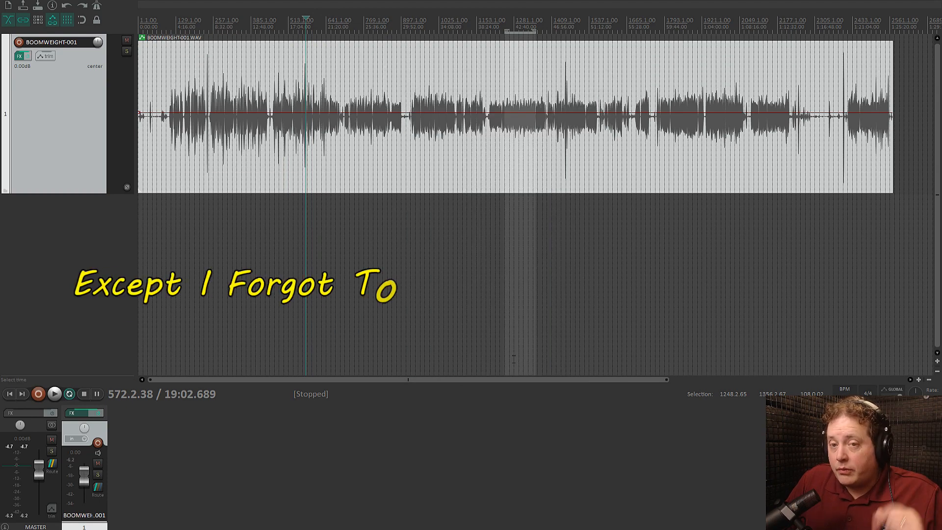
# Play the opening of the recording from about 0:00.800 to listen for background noise
pyautogui.doubleClick(305, 26)
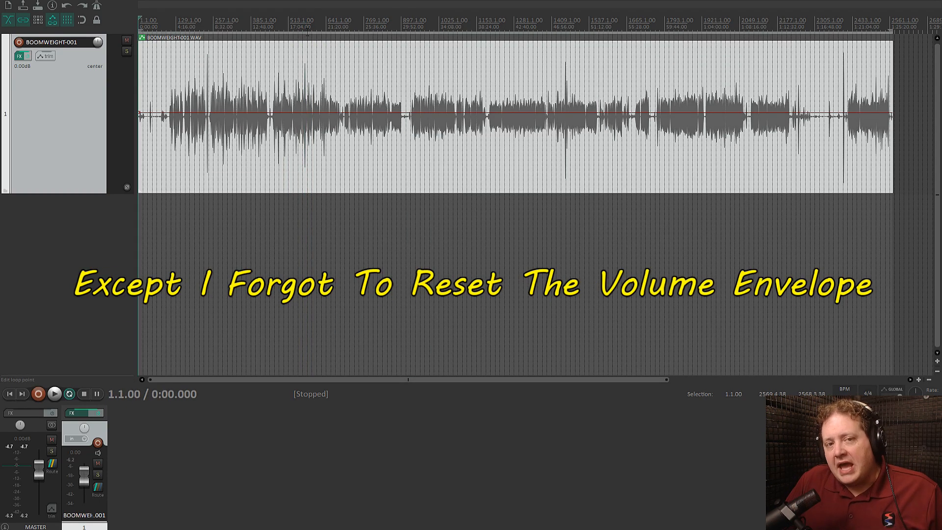
pyautogui.click(141, 64)
pyautogui.scroll(6, 238, 64)
pyautogui.scroll(6, 239, 66)
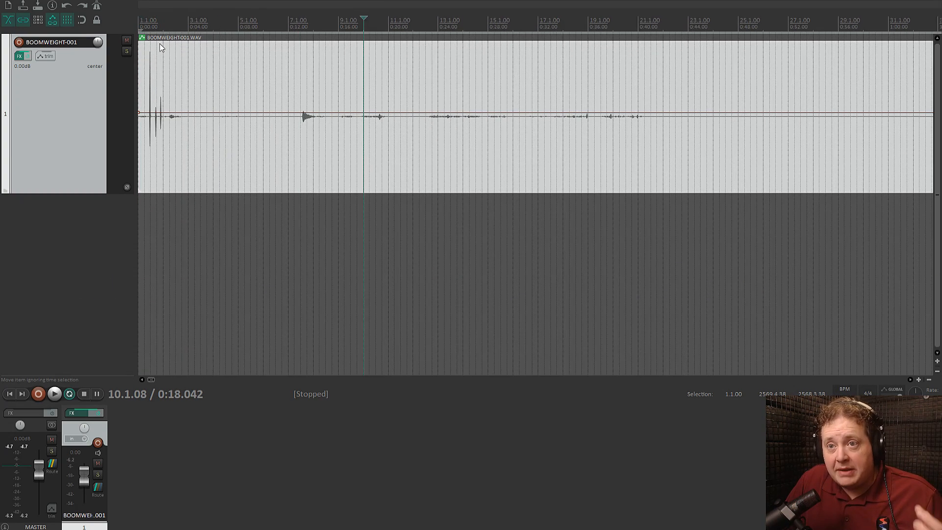
pyautogui.click(149, 23)
pyautogui.scroll(4, 342, 146)
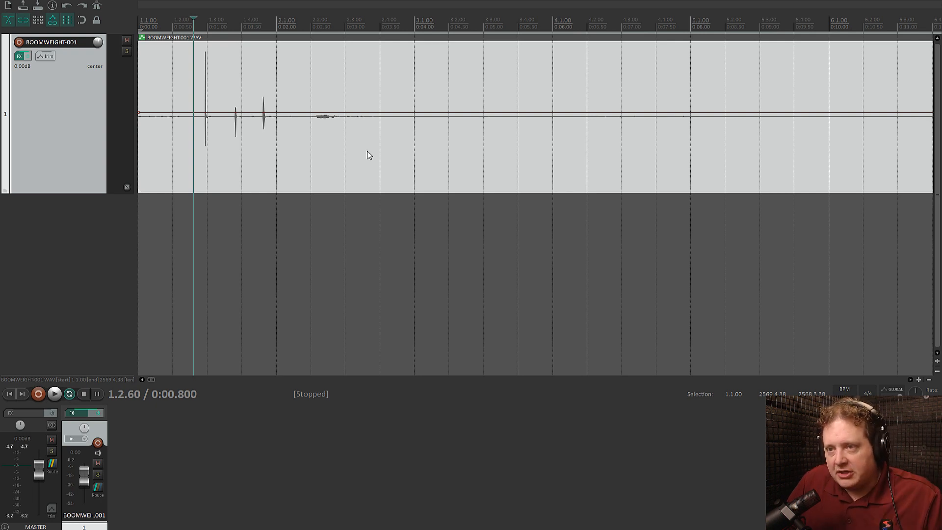
pyautogui.press('space')
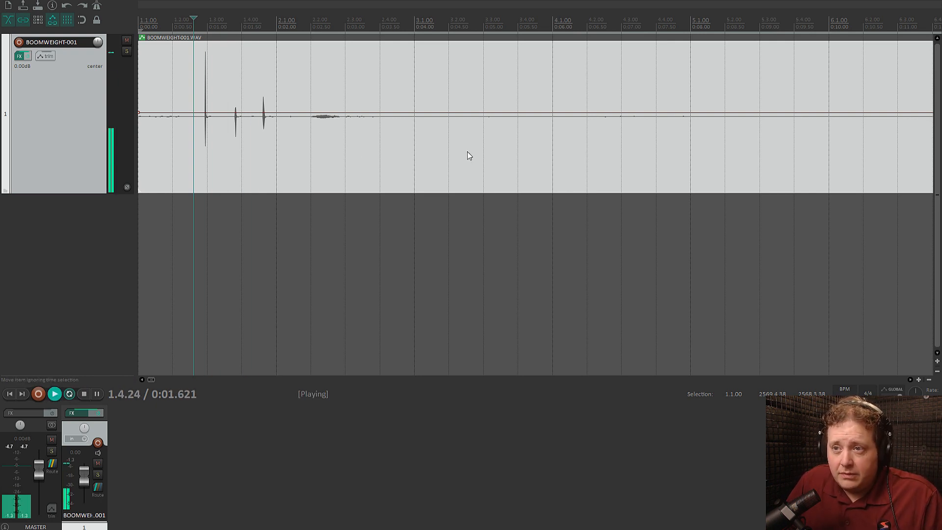
# Select the quiet passage from 2.4.52 to 4.3.30 for looped playback and open the track's FX chain
pyautogui.scroll(-2, 469, 152)
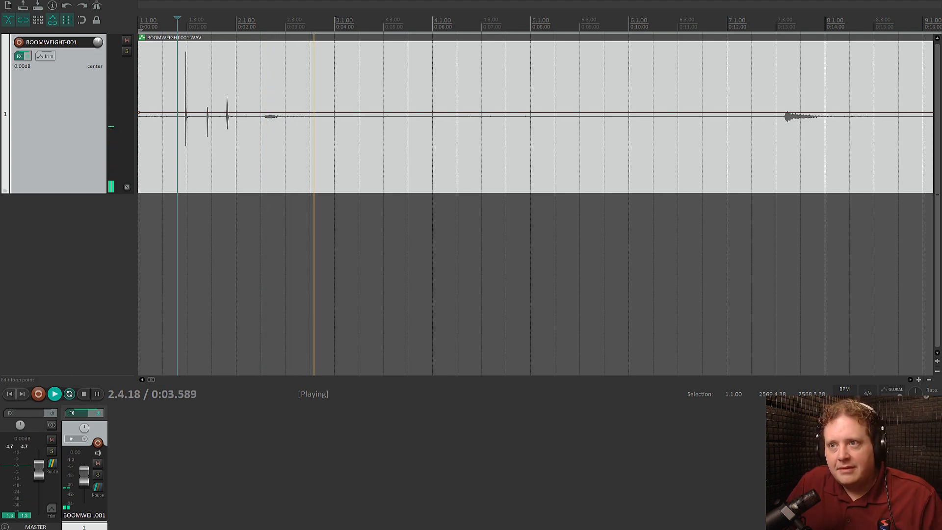
pyautogui.moveTo(323, 24); pyautogui.dragTo(337, 24)
pyautogui.moveTo(352, 44); pyautogui.dragTo(488, 275)
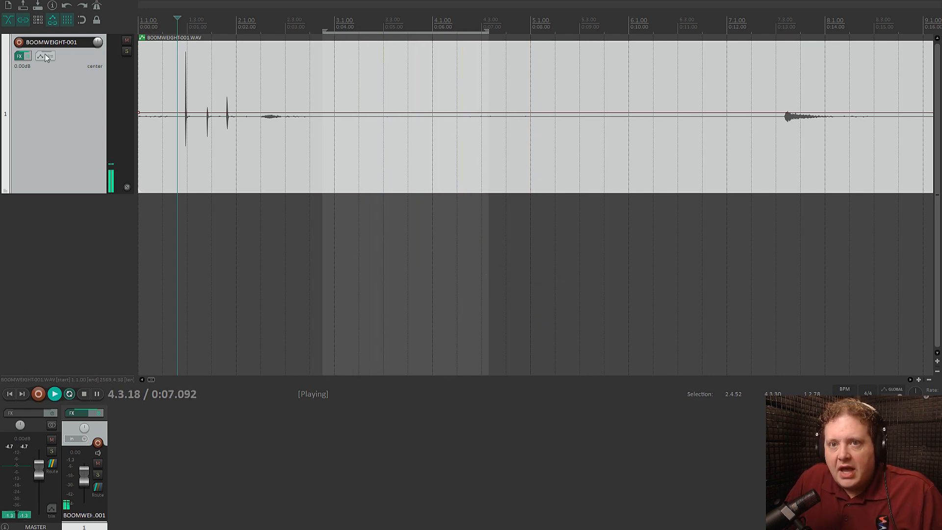
pyautogui.click(20, 56)
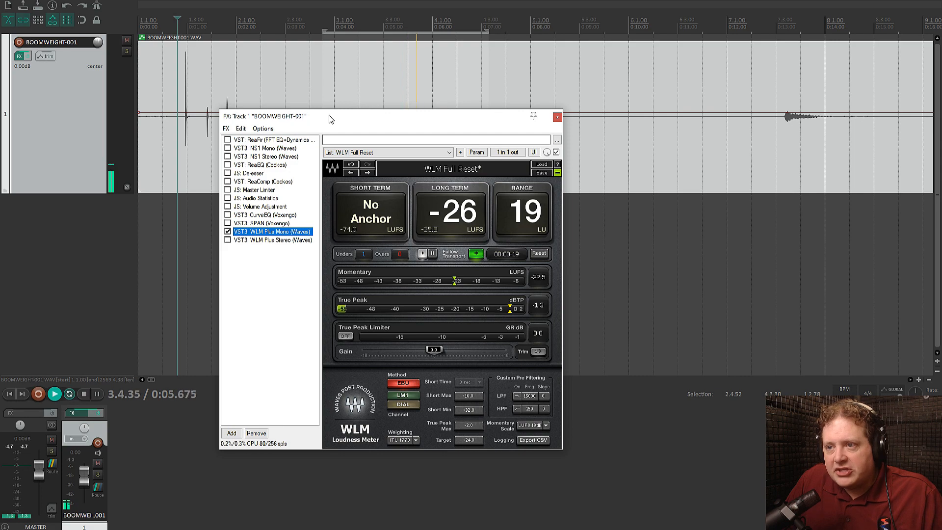
# Enable ReaFir in place of the WLM Plus Mono meter in the FX chain and set its mode to Subtract
pyautogui.moveTo(326, 122); pyautogui.dragTo(383, 129)
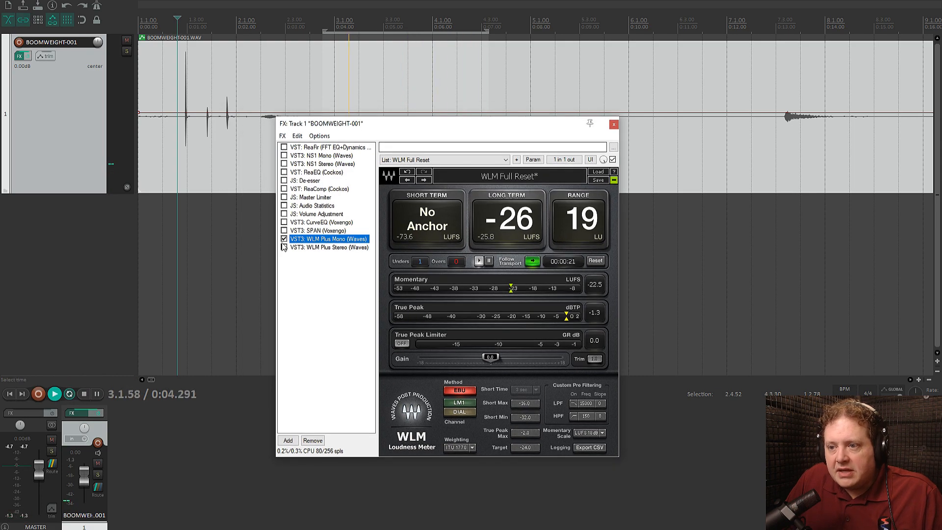
pyautogui.click(309, 147)
pyautogui.click(285, 147)
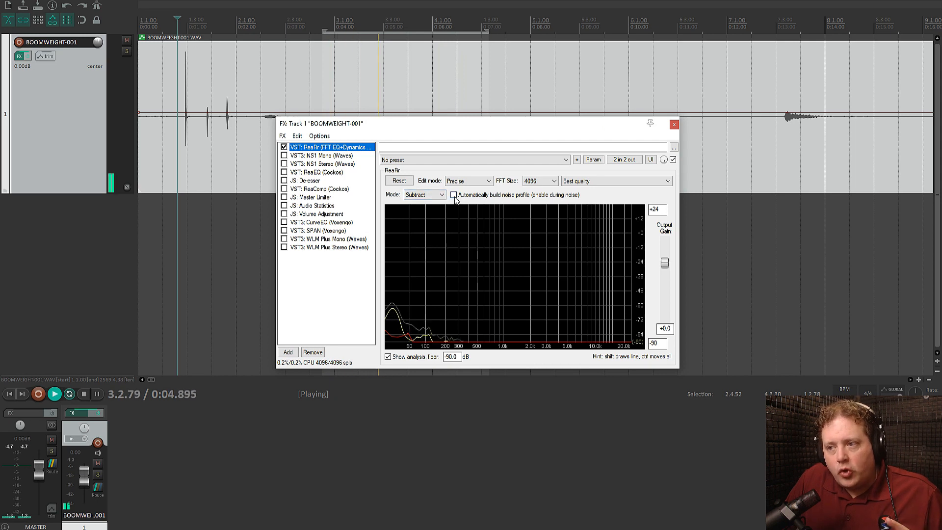
pyautogui.click(431, 194)
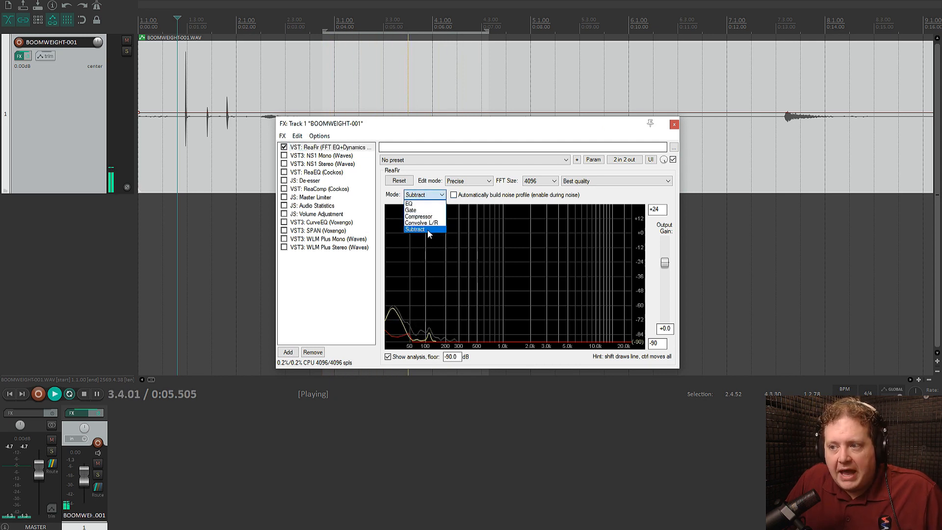
pyautogui.click(429, 230)
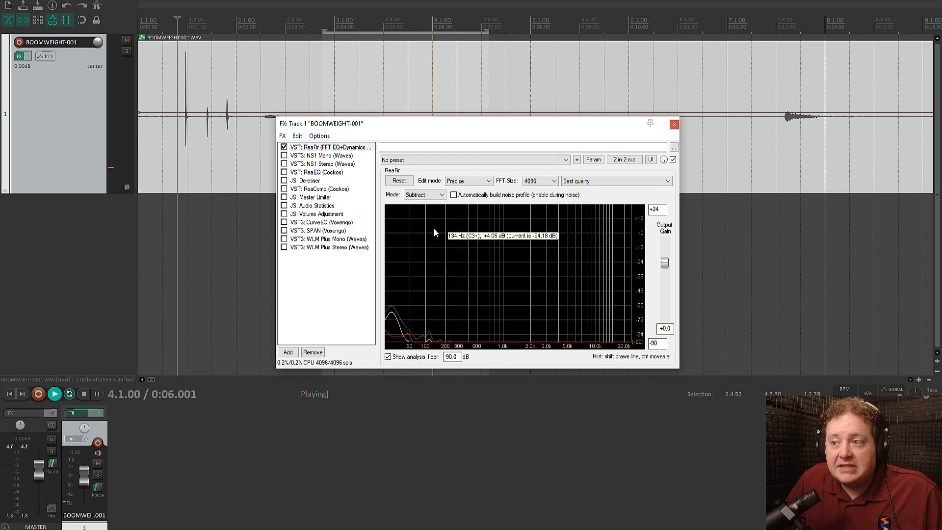
# Build ReaFir's noise profile automatically from the looped quiet passage, switch profile building off and stop playback
pyautogui.click(454, 195)
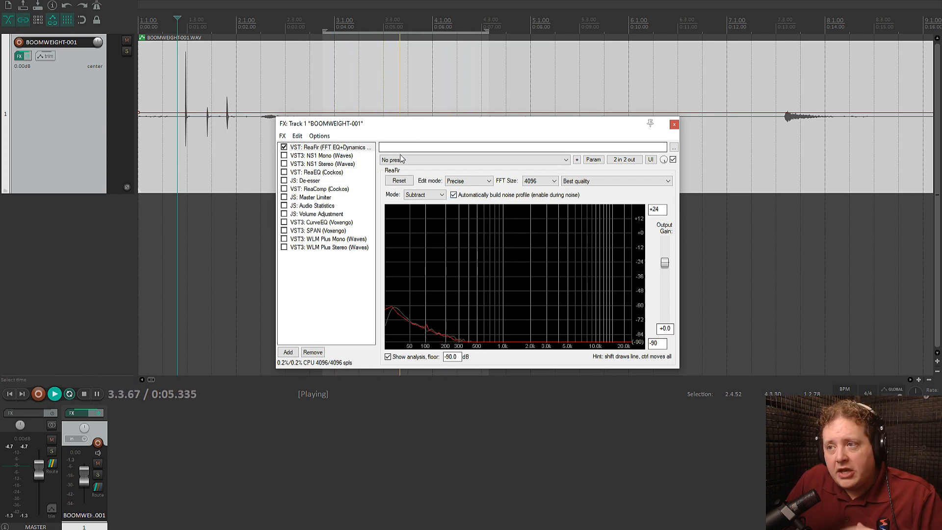
pyautogui.moveTo(431, 124); pyautogui.dragTo(439, 187)
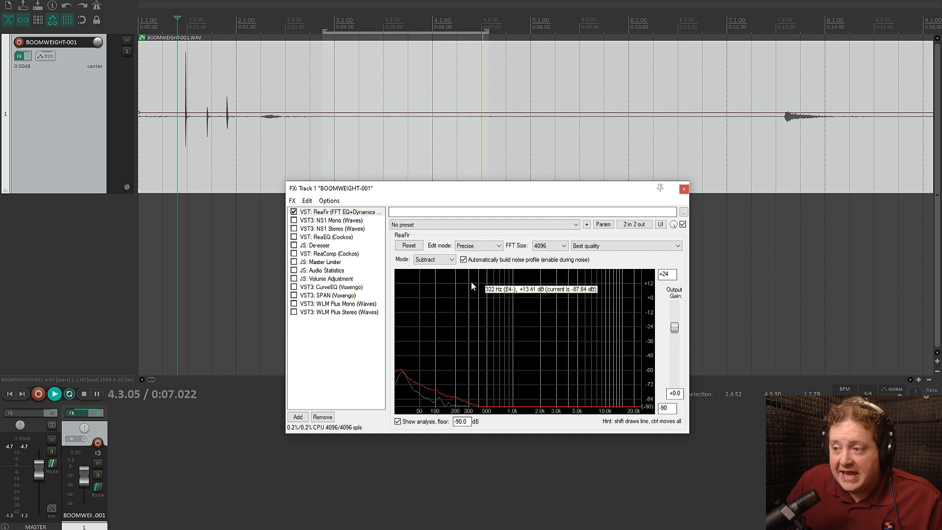
pyautogui.click(464, 260)
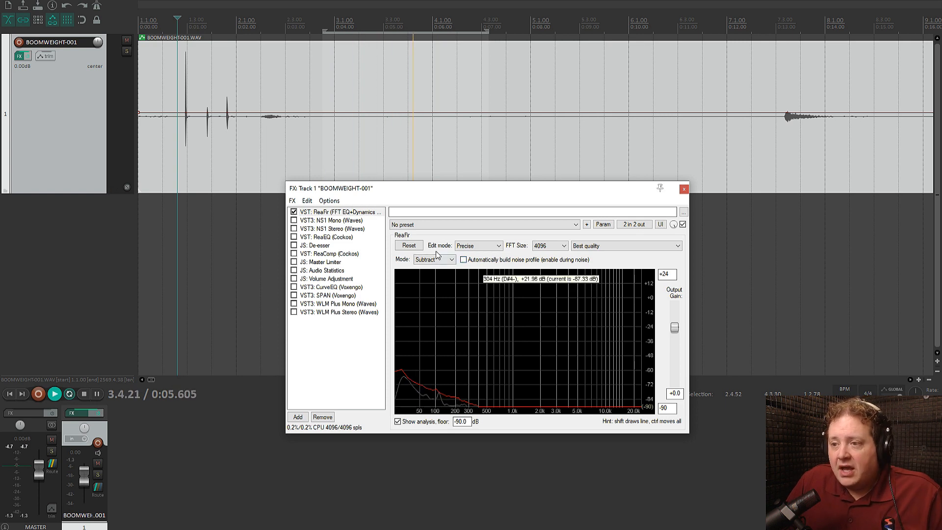
pyautogui.press('space')
# Enable the NS1 Mono noise suppressor and keep its suppression fader at 0.0
pyautogui.click(322, 221)
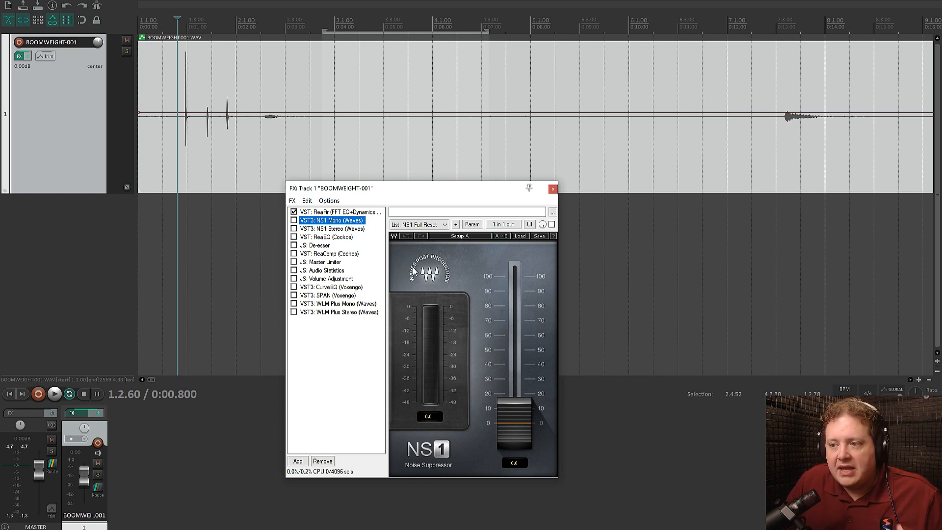
pyautogui.click(293, 221)
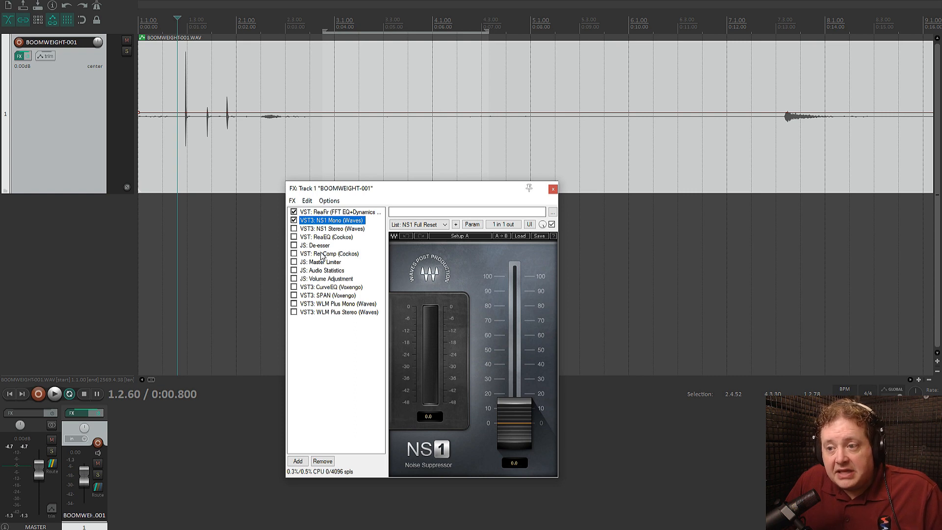
pyautogui.click(513, 414)
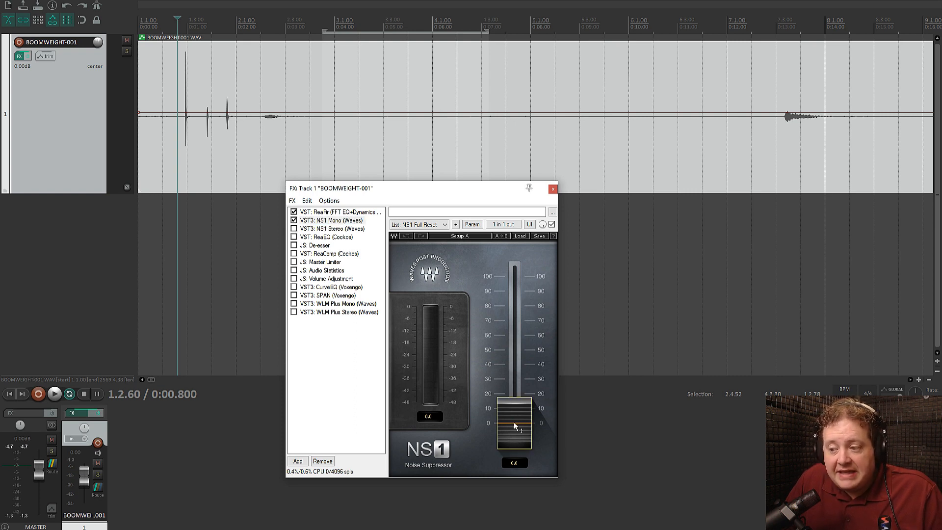
pyautogui.moveTo(515, 426); pyautogui.dragTo(512, 447)
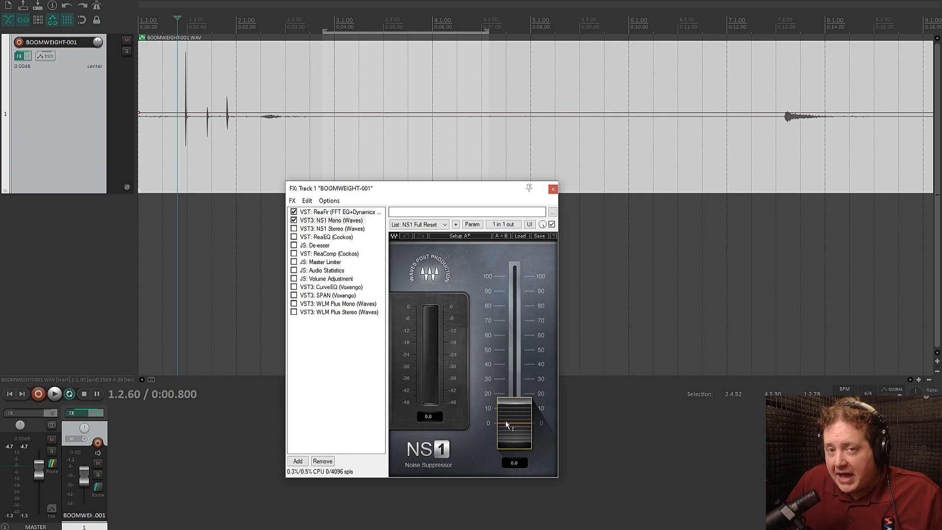
# Play the recording briefly from about 4:55.340 and from 5:09.948 to hear the noise reduction
pyautogui.scroll(-10, 449, 61)
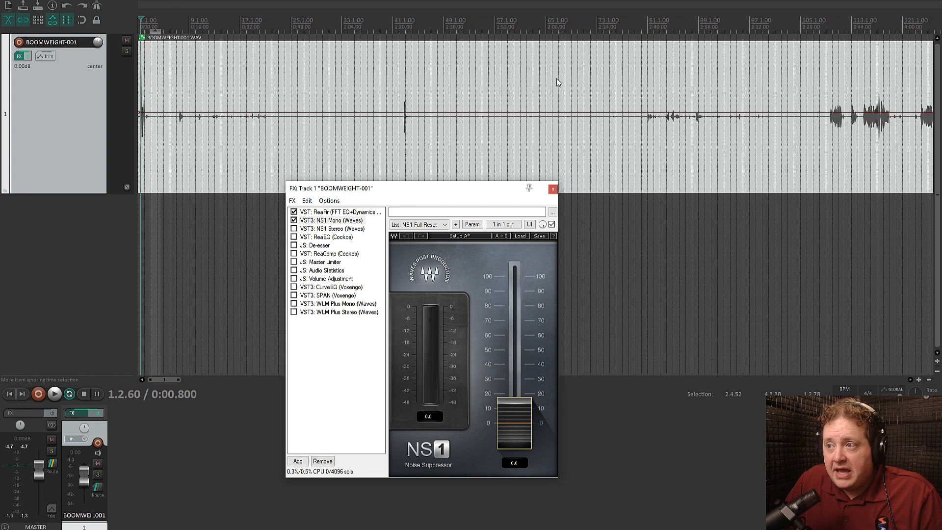
pyautogui.click(476, 57)
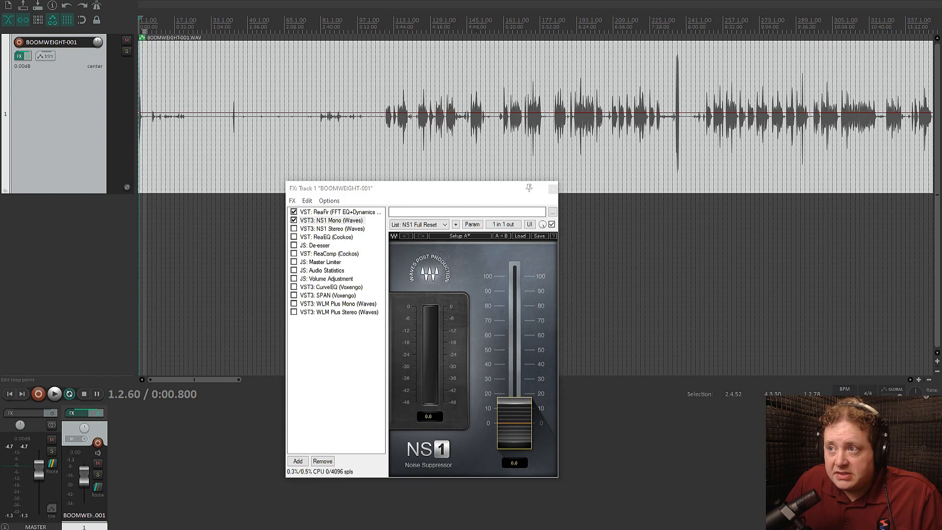
pyautogui.press('space')
pyautogui.press('space')
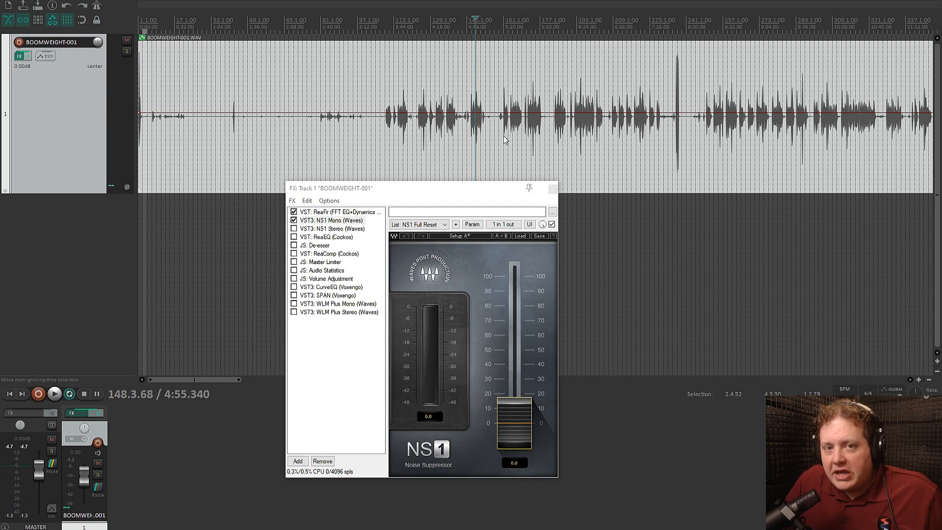
pyautogui.click(493, 68)
pyautogui.press('space')
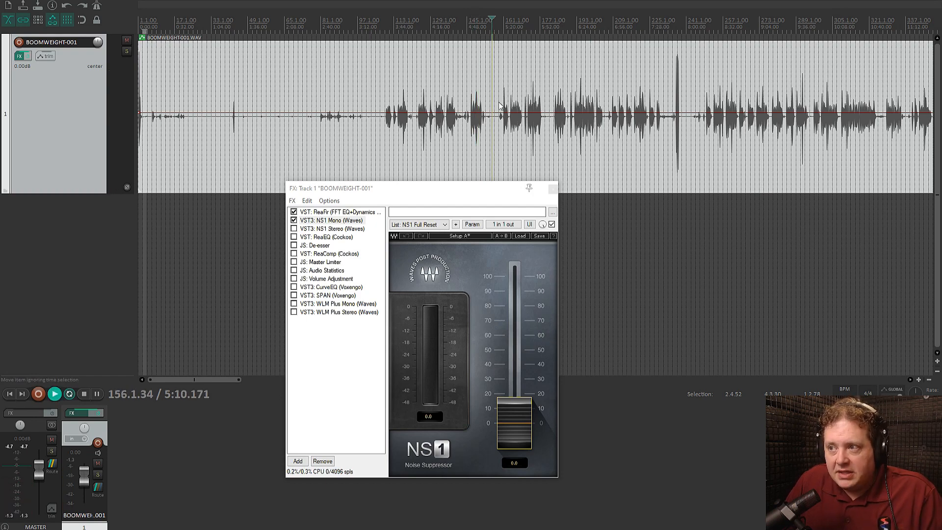
pyautogui.press('space')
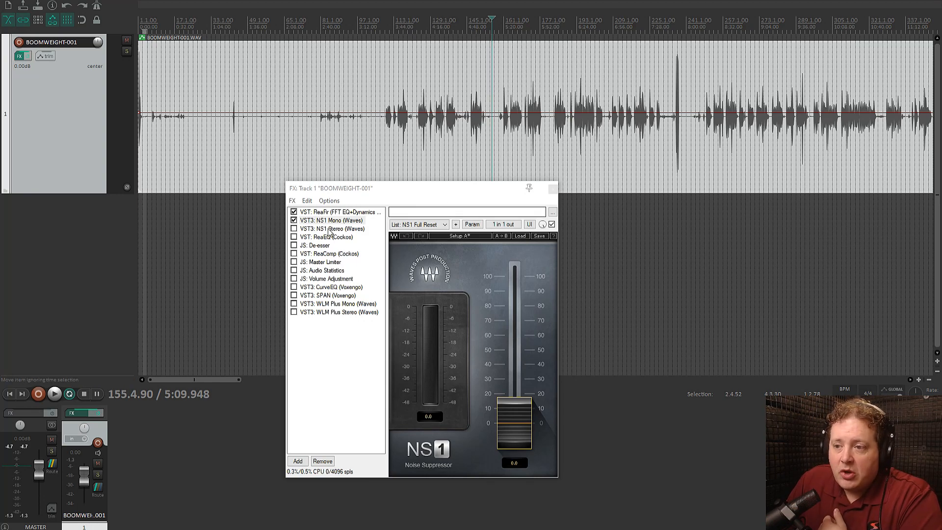
# Enable ReaEQ with the E100-Default preset and the De-esser in the FX chain
pyautogui.click(317, 238)
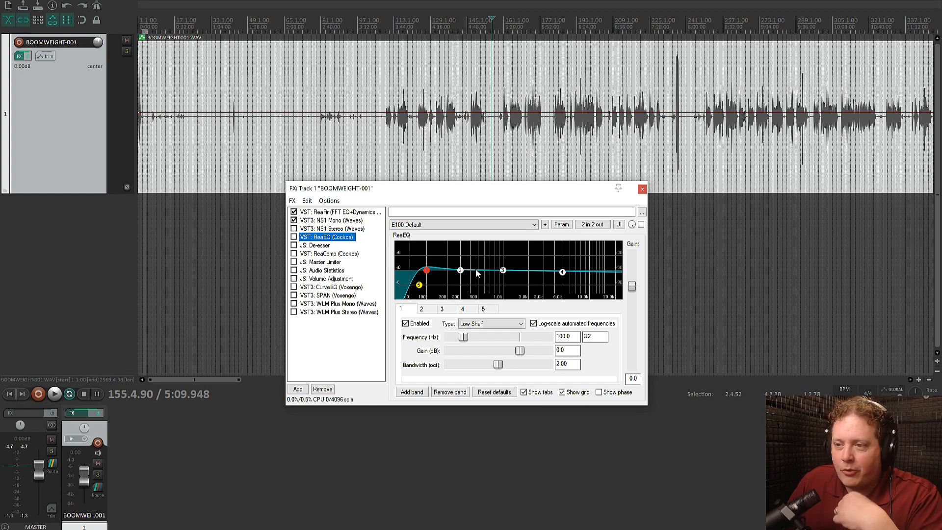
pyautogui.click(294, 237)
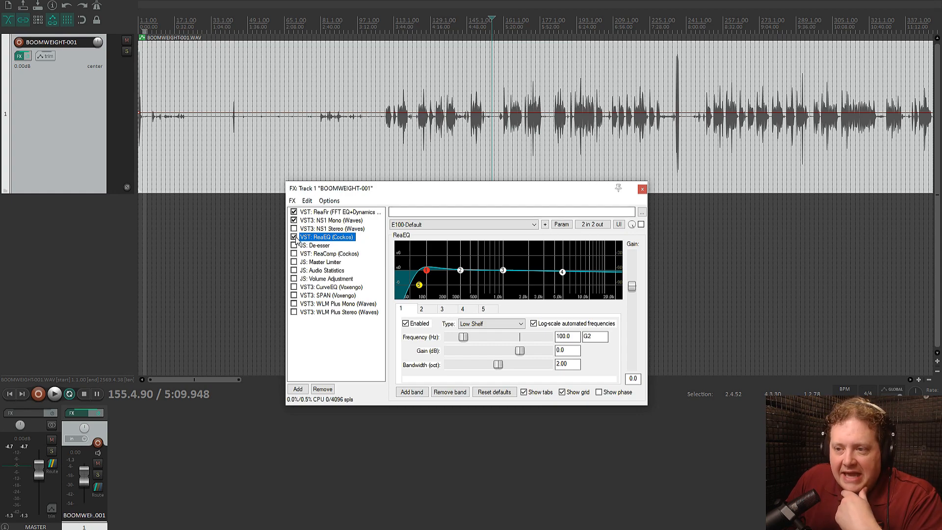
pyautogui.moveTo(427, 277)
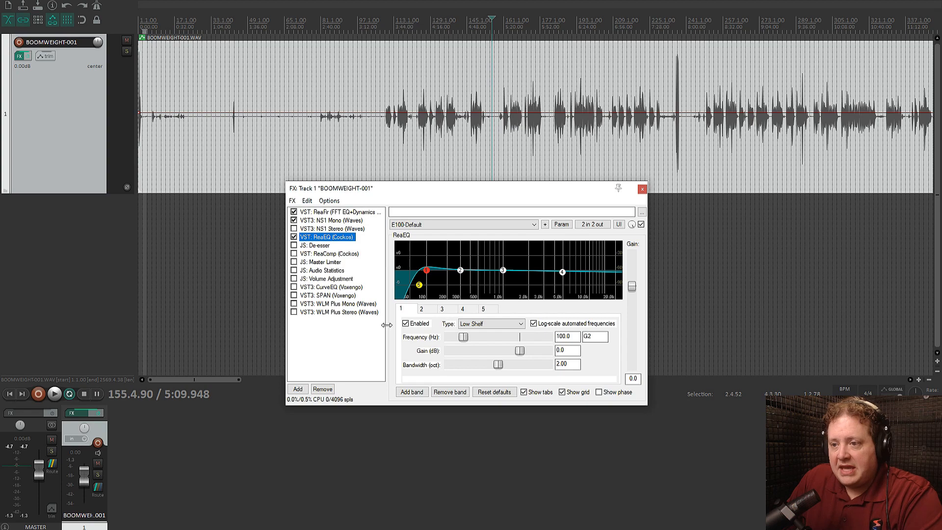
pyautogui.click(294, 245)
pyautogui.click(317, 246)
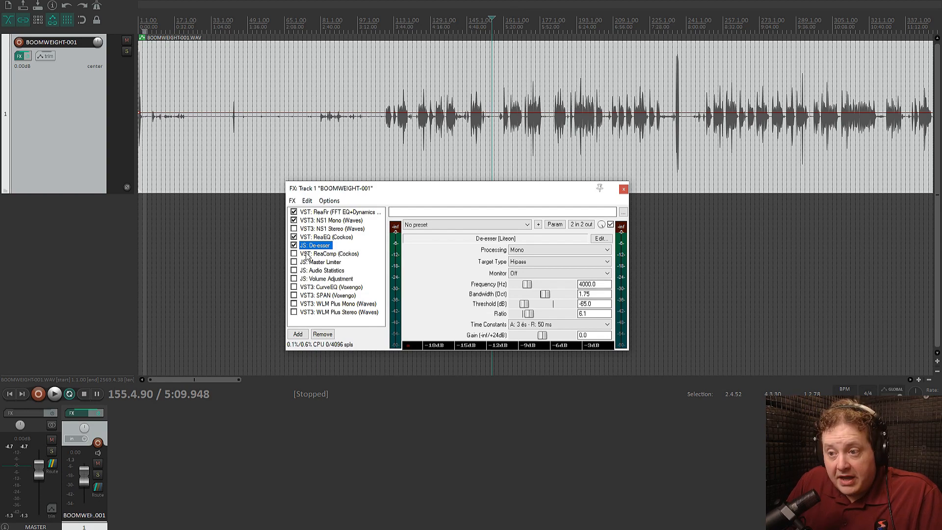
# Enable ReaComp in the FX chain and check its compression settings and the ReaFir noise profile
pyautogui.click(329, 255)
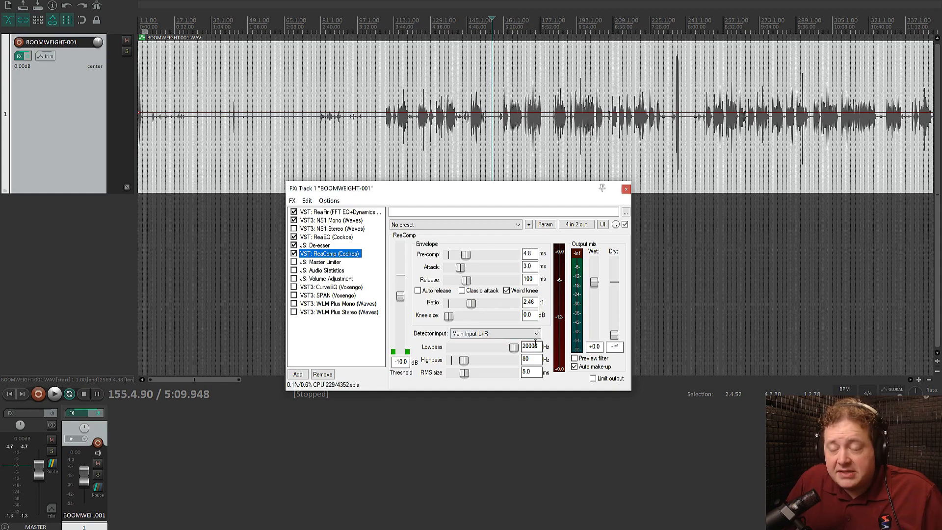
pyautogui.click(328, 212)
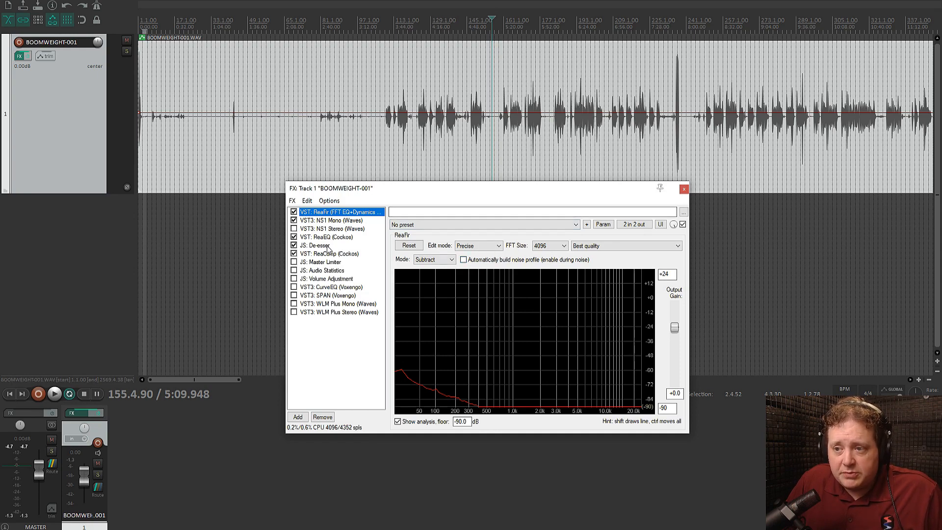
pyautogui.click(293, 253)
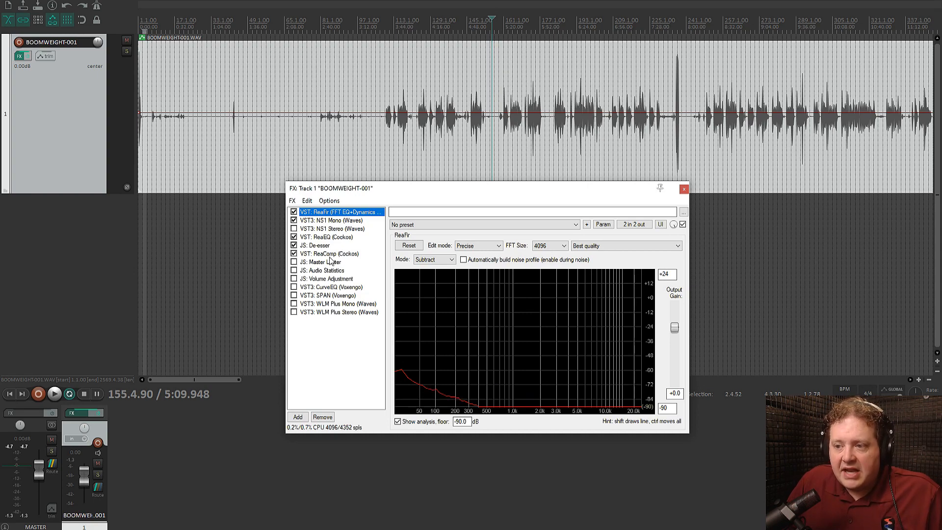
# Enable the Master Limiter to review its Brickwall settings and bypass it again
pyautogui.click(321, 263)
pyautogui.click(294, 261)
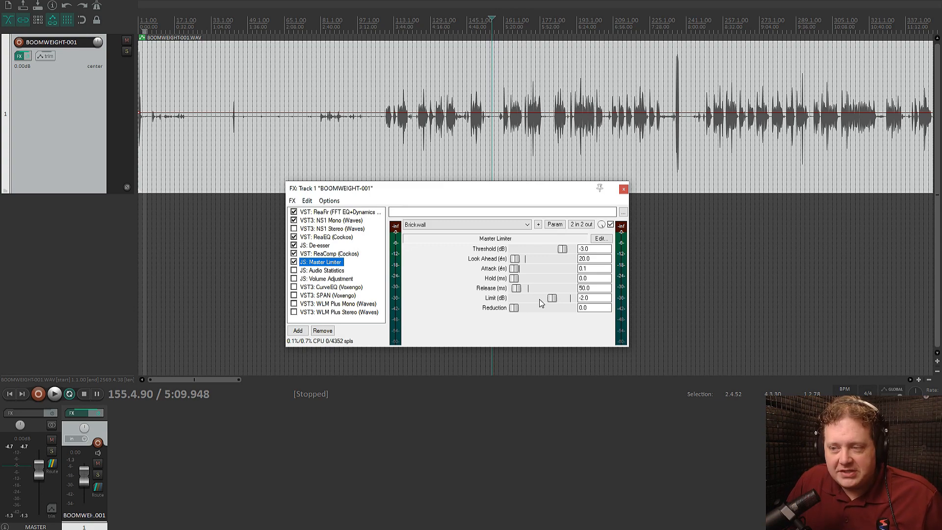
pyautogui.click(294, 262)
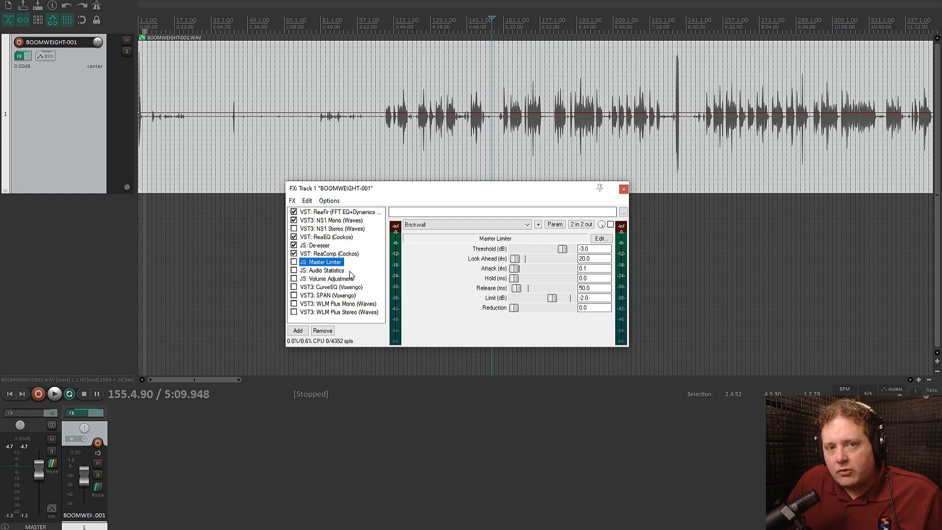
# Close the FX window, return to the project start and set the render's resample mode to HQ (512pt Sinc)
pyautogui.click(624, 189)
pyautogui.press('Home')
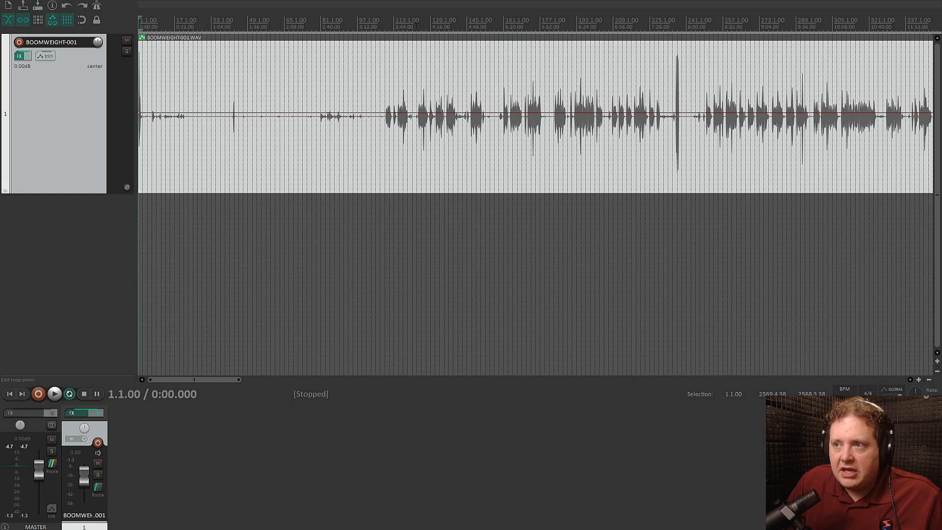
pyautogui.hotkey('alt', 'f')
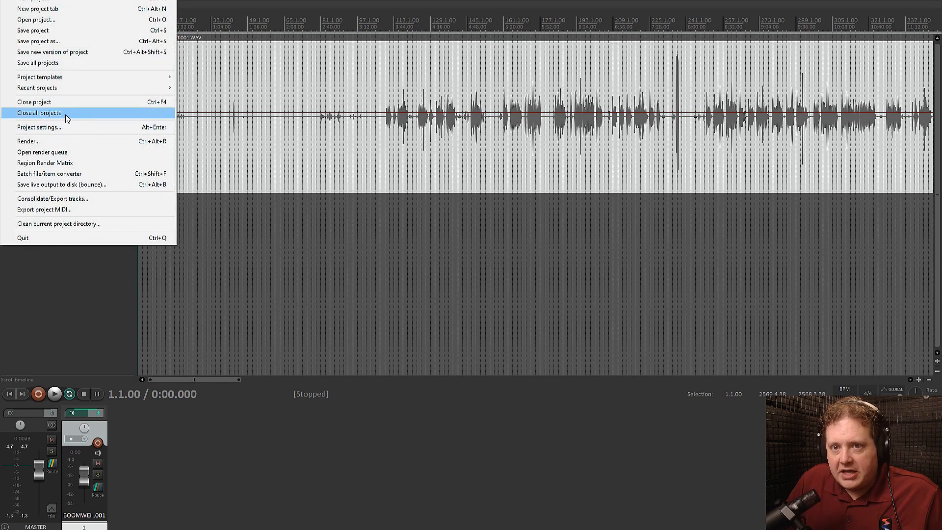
pyautogui.click(68, 142)
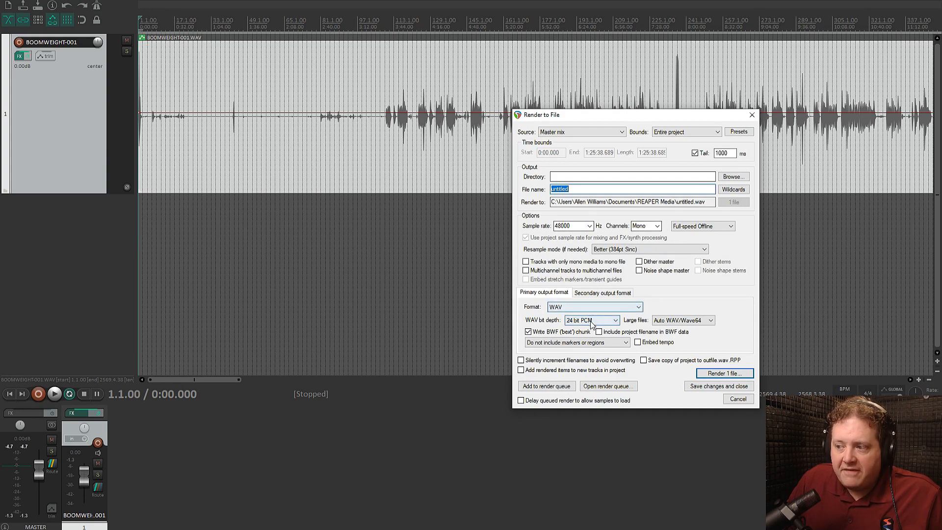
pyautogui.click(618, 251)
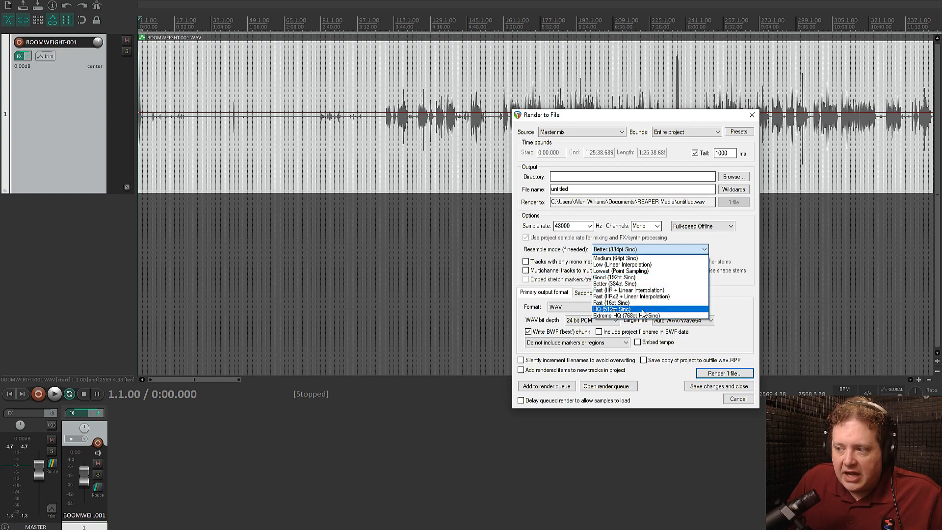
pyautogui.click(617, 309)
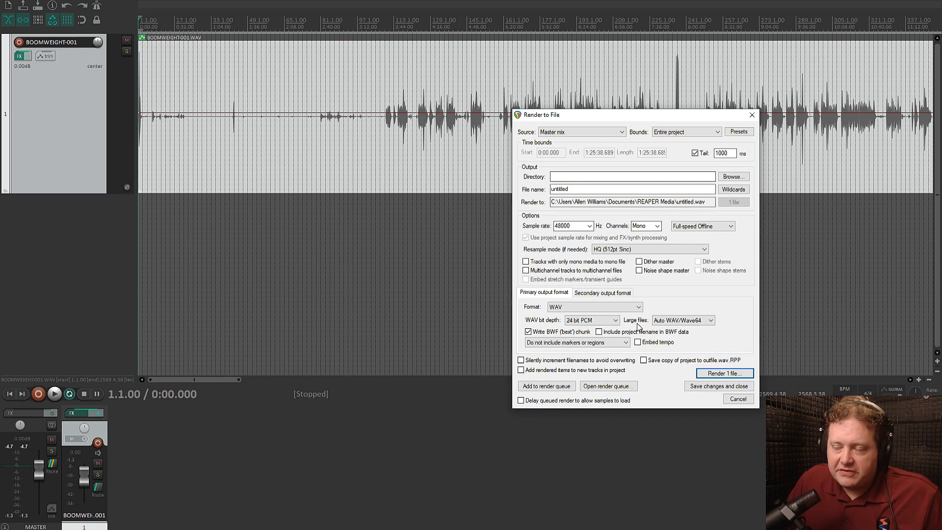
# Name the output AudioSettings, set its directory to D:\In Progress\Audio Settings and render the WAV file
pyautogui.doubleClick(582, 188)
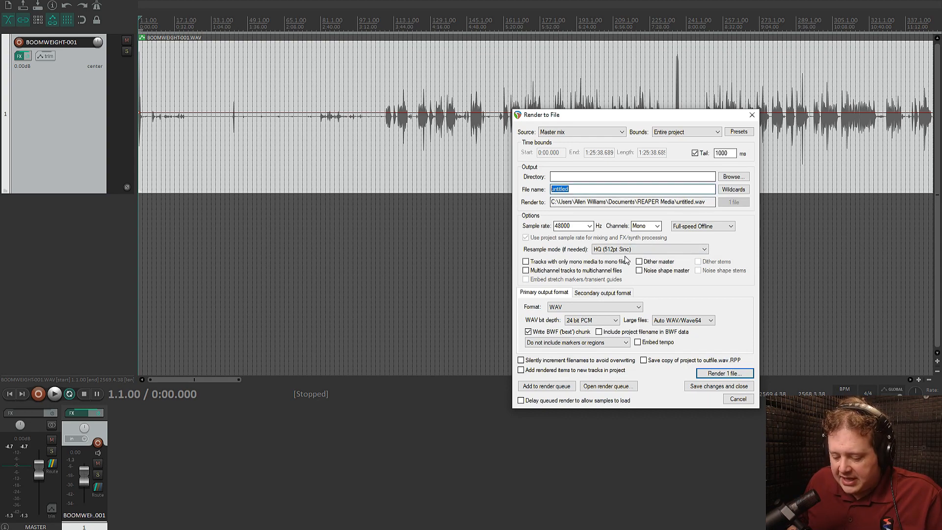
pyautogui.write('A')
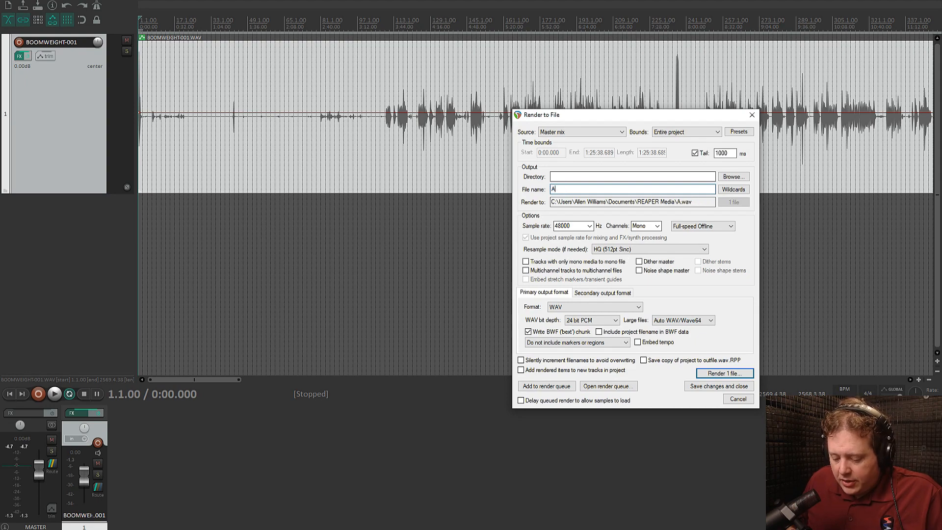
pyautogui.write('udioSettings')
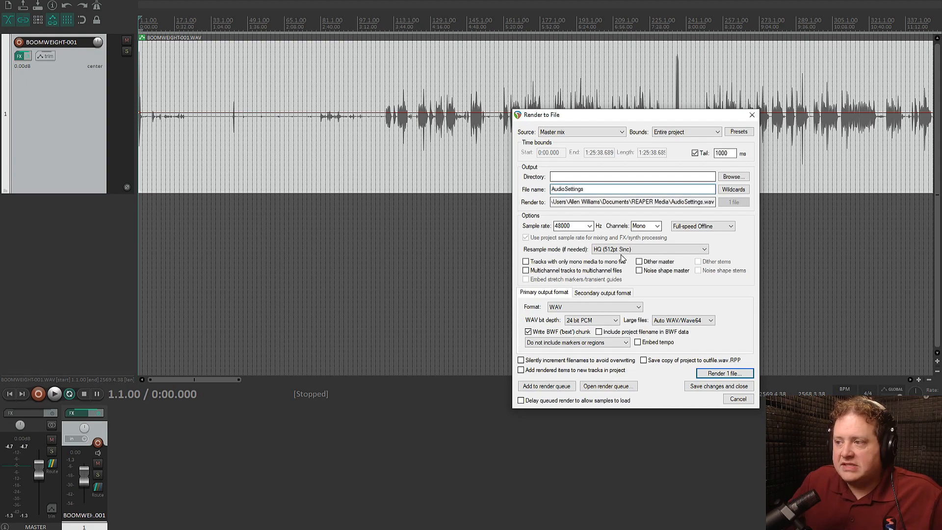
pyautogui.click(733, 177)
pyautogui.click(746, 189)
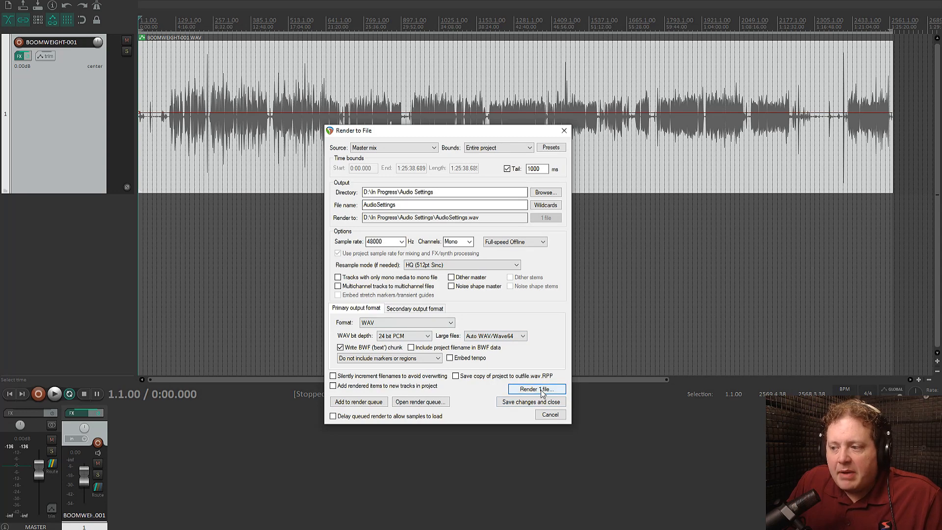
pyautogui.click(541, 390)
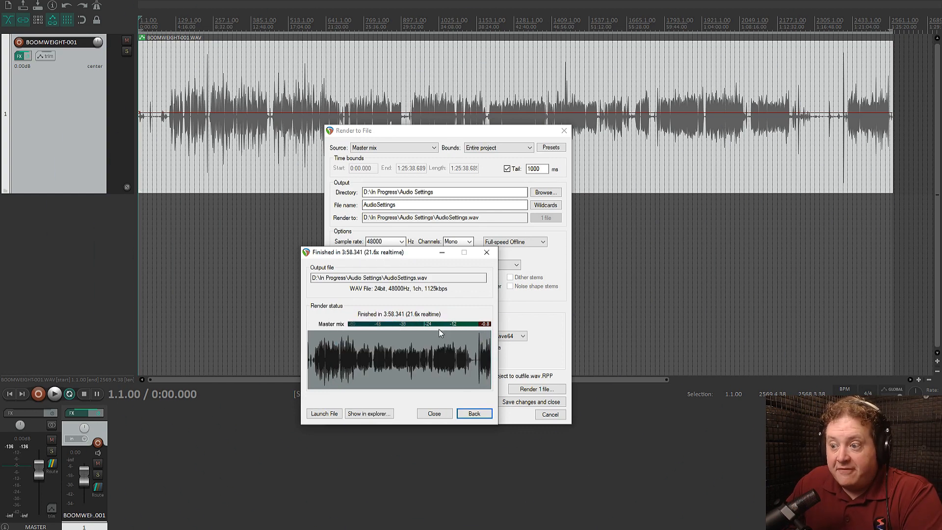
# Close the finished render report, switch to Auphonic Leveler and load AudioSettings.wav from D:\In Progress\Audio Settings
pyautogui.click(435, 414)
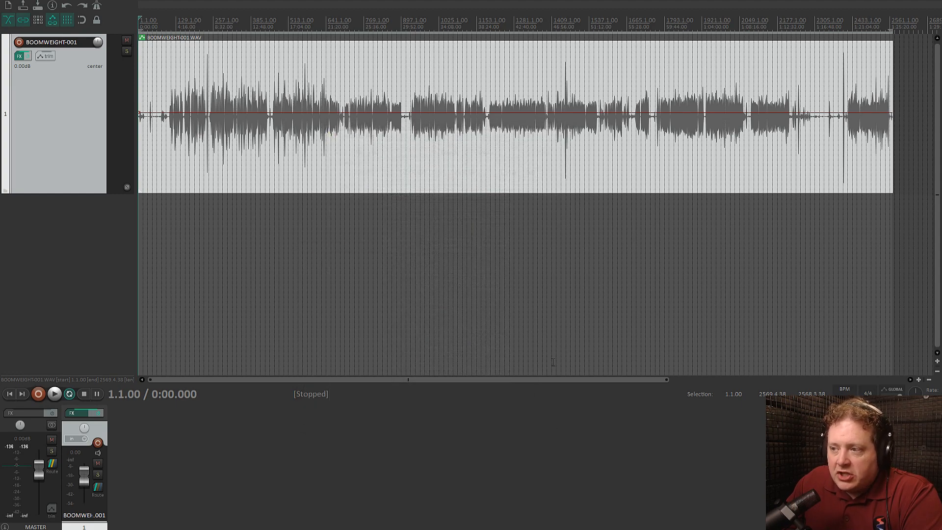
pyautogui.moveTo(204, 529)
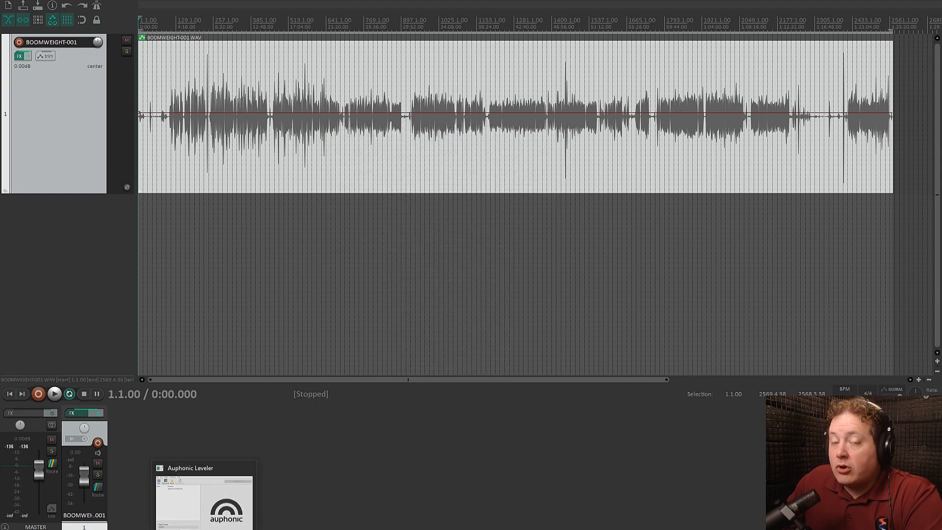
pyautogui.click(204, 505)
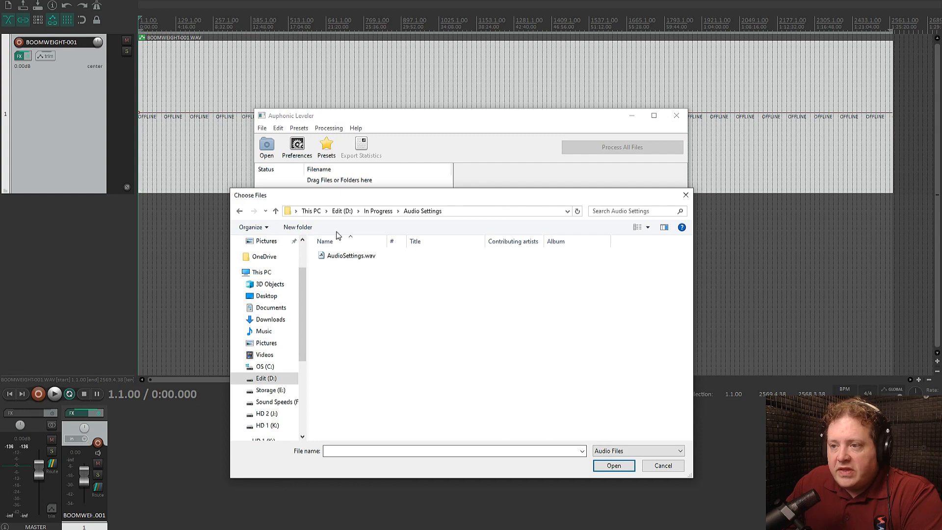
pyautogui.moveTo(449, 202); pyautogui.dragTo(447, 244)
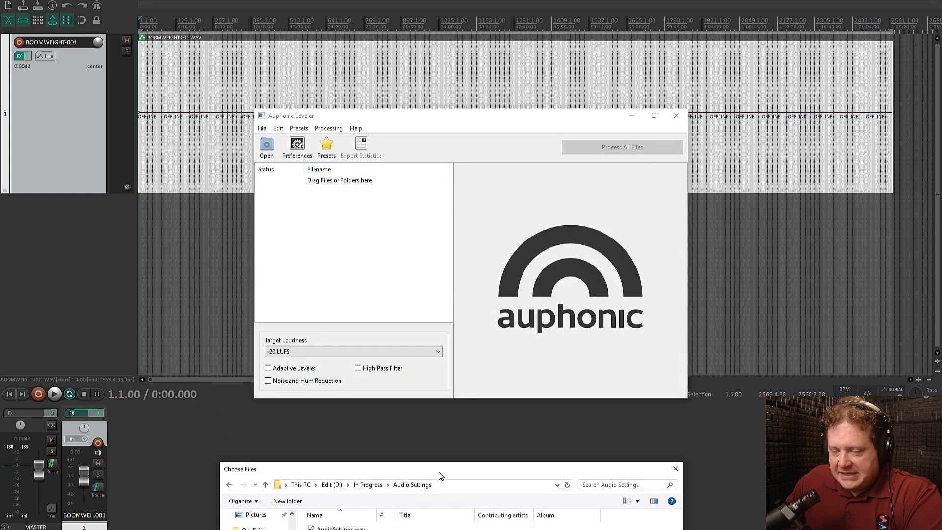
pyautogui.moveTo(439, 475); pyautogui.dragTo(432, 128)
pyautogui.click(343, 177)
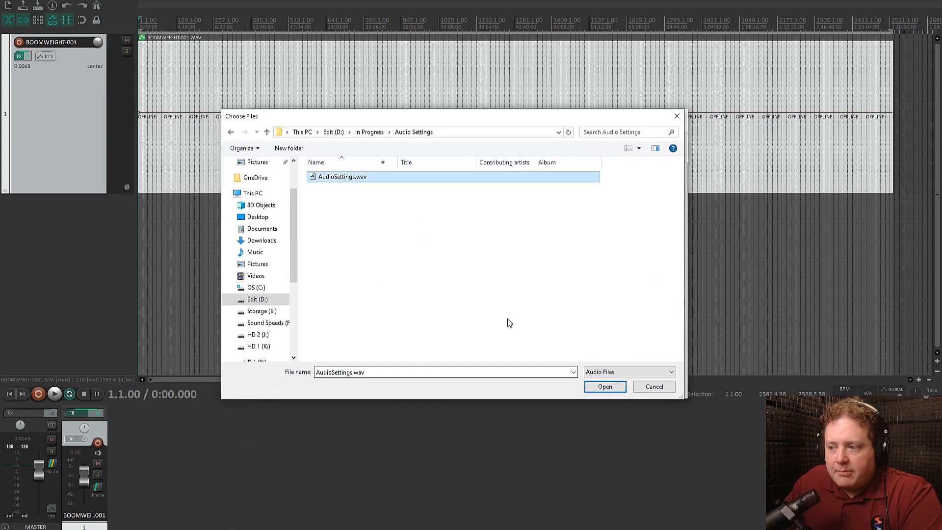
pyautogui.click(604, 386)
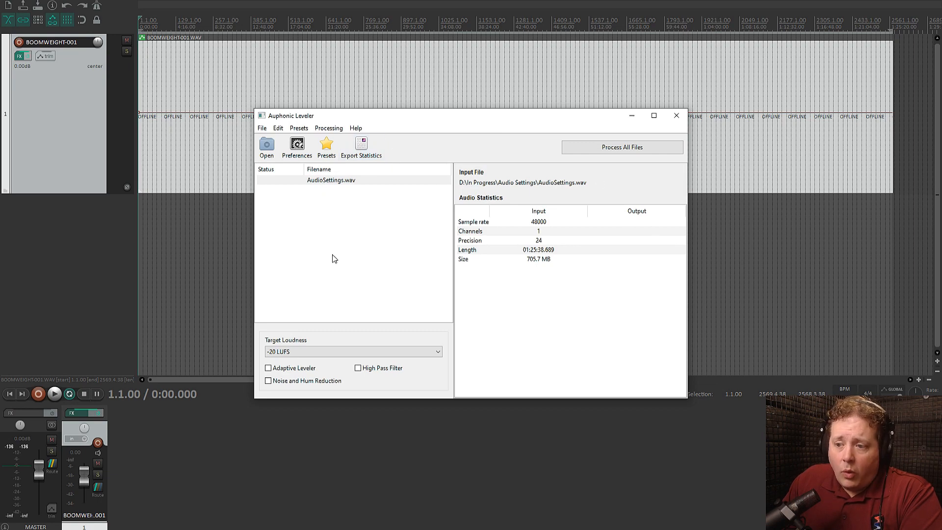
# Keep the target loudness at -20 LUFS with all filters off and process the loaded file
pyautogui.click(301, 356)
pyautogui.click(372, 345)
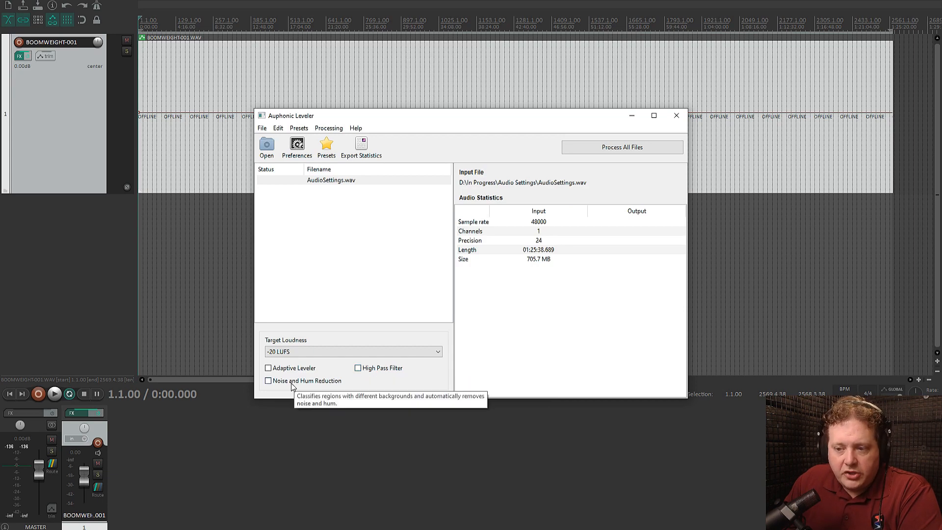
pyautogui.click(613, 147)
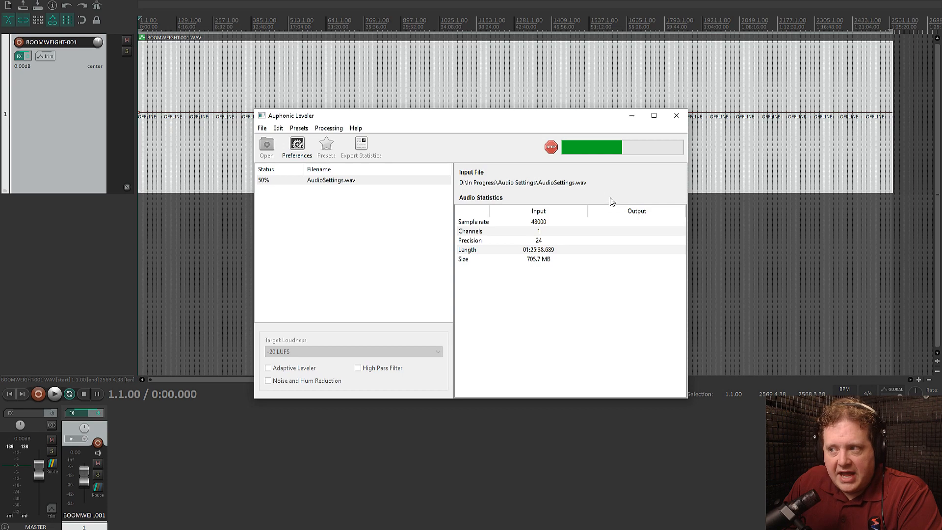
# Review the output format preferences for file type, sample rate, bit depth and mono mixdown, and close them
pyautogui.click(328, 129)
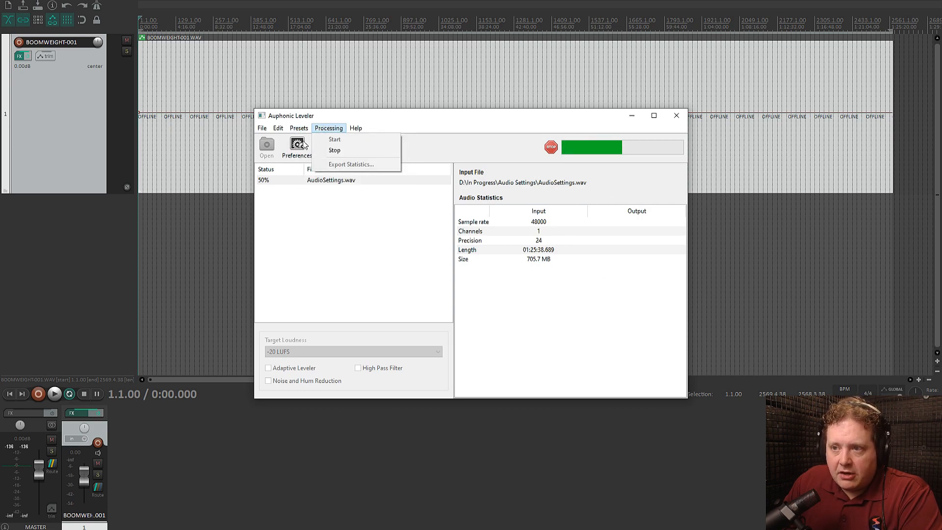
pyautogui.moveTo(285, 131)
pyautogui.click(299, 190)
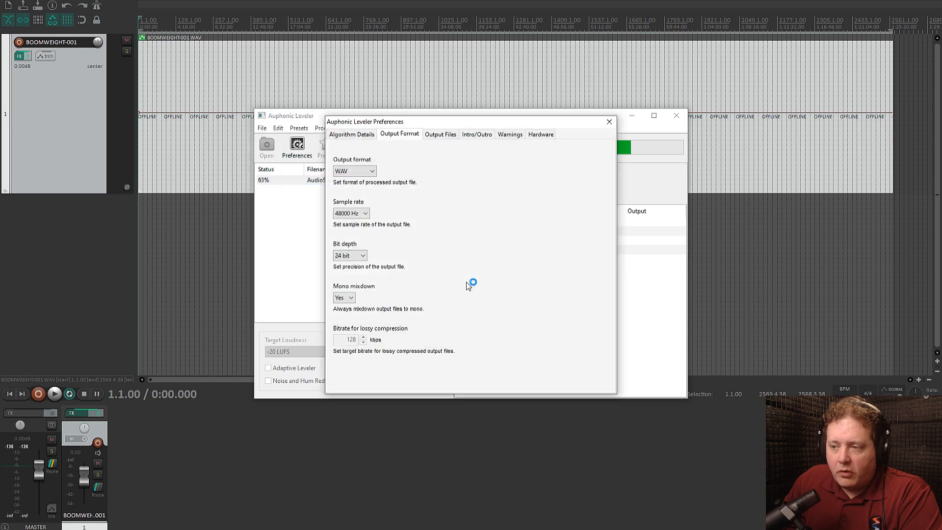
pyautogui.moveTo(397, 123); pyautogui.dragTo(466, 170)
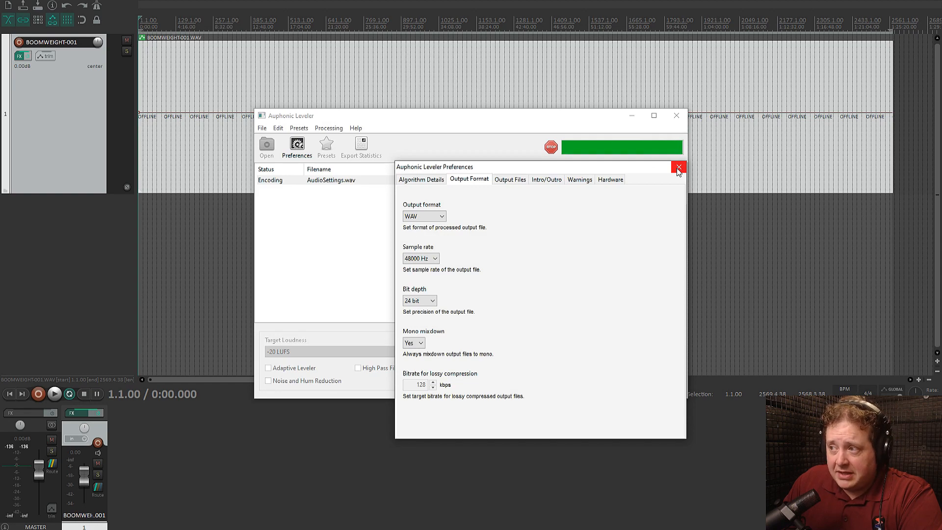
pyautogui.click(678, 168)
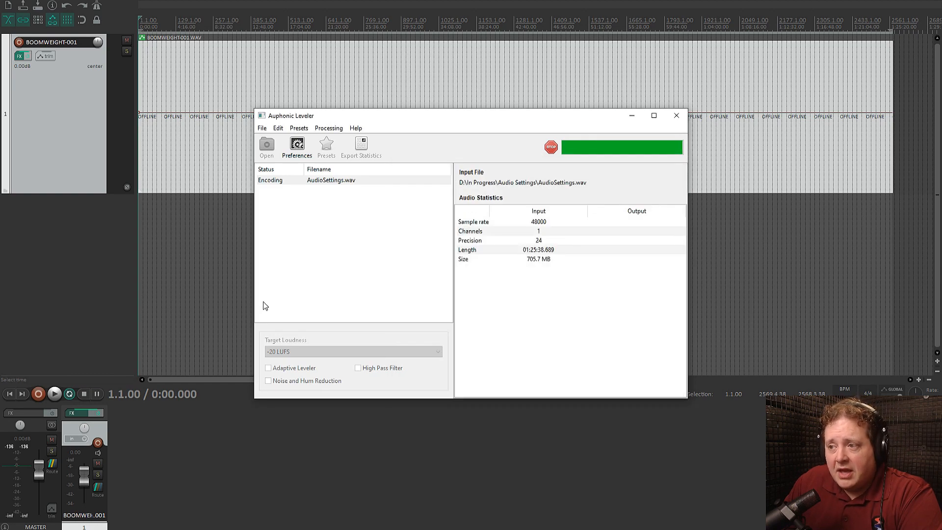